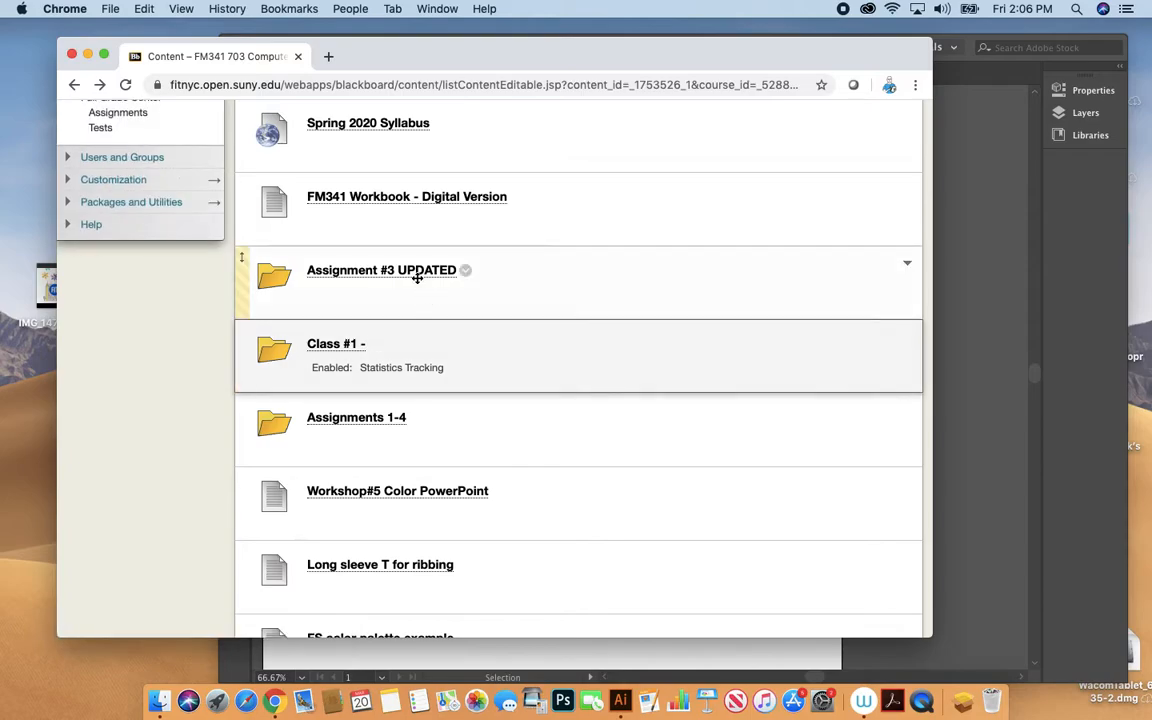
- Open the Assignment #3 UPDATED folder in the course content and locate the handout on adding ribbing to a sketch
{"action": "left_click", "coordinate": [418, 276]}
{"action": "scroll", "coordinate": [648, 408], "scroll_direction": "down", "scroll_amount": 5}
{"action": "scroll", "coordinate": [648, 412], "scroll_direction": "down", "scroll_amount": 3}
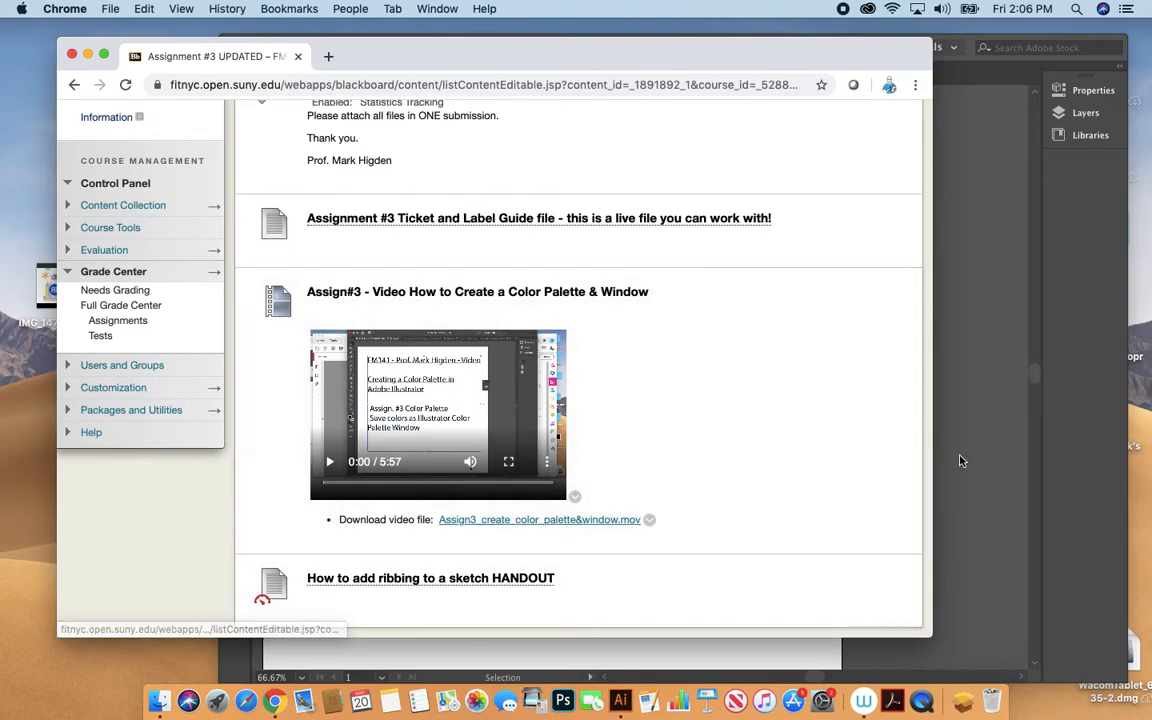
- Switch to the sweater_ribbing document in Illustrator and ungroup the whole sweater sketch
{"action": "left_click", "coordinate": [967, 458]}
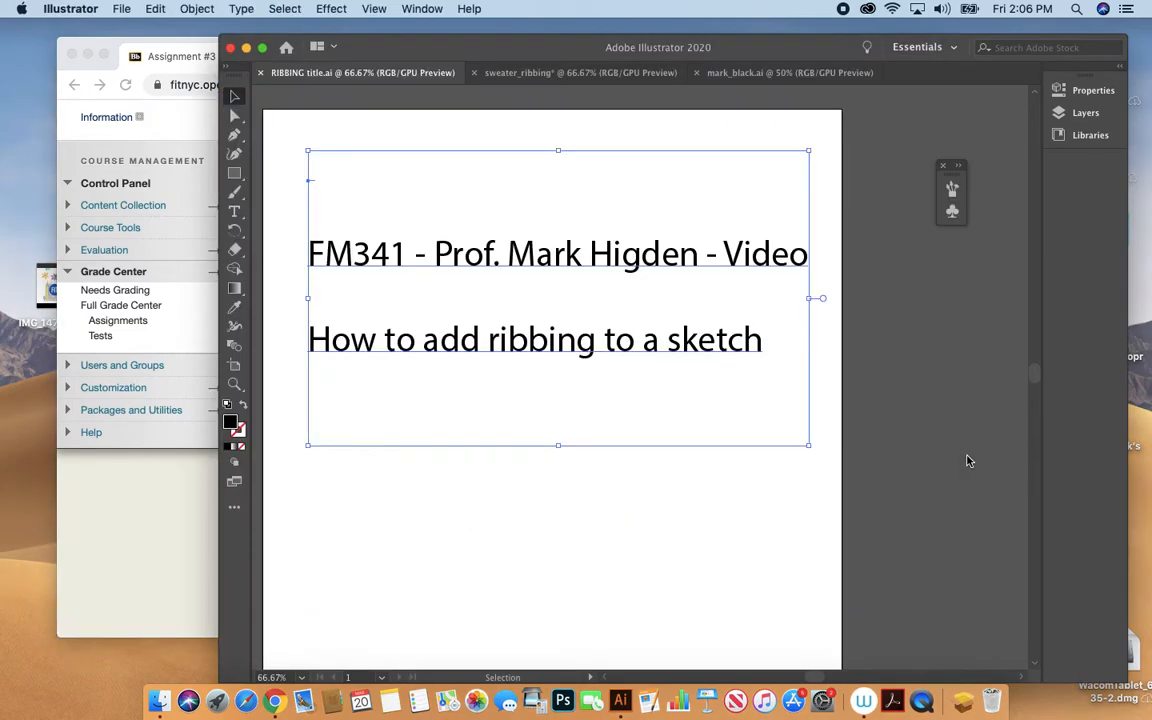
{"action": "left_click", "coordinate": [589, 79]}
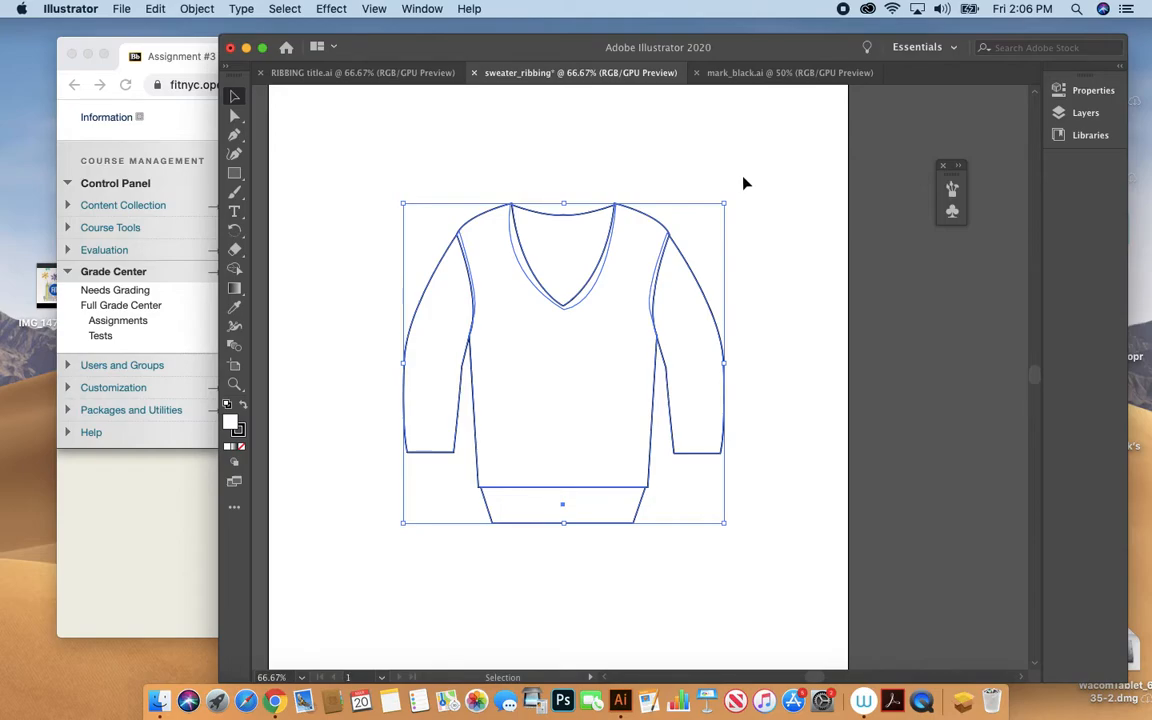
{"action": "left_click", "coordinate": [783, 274]}
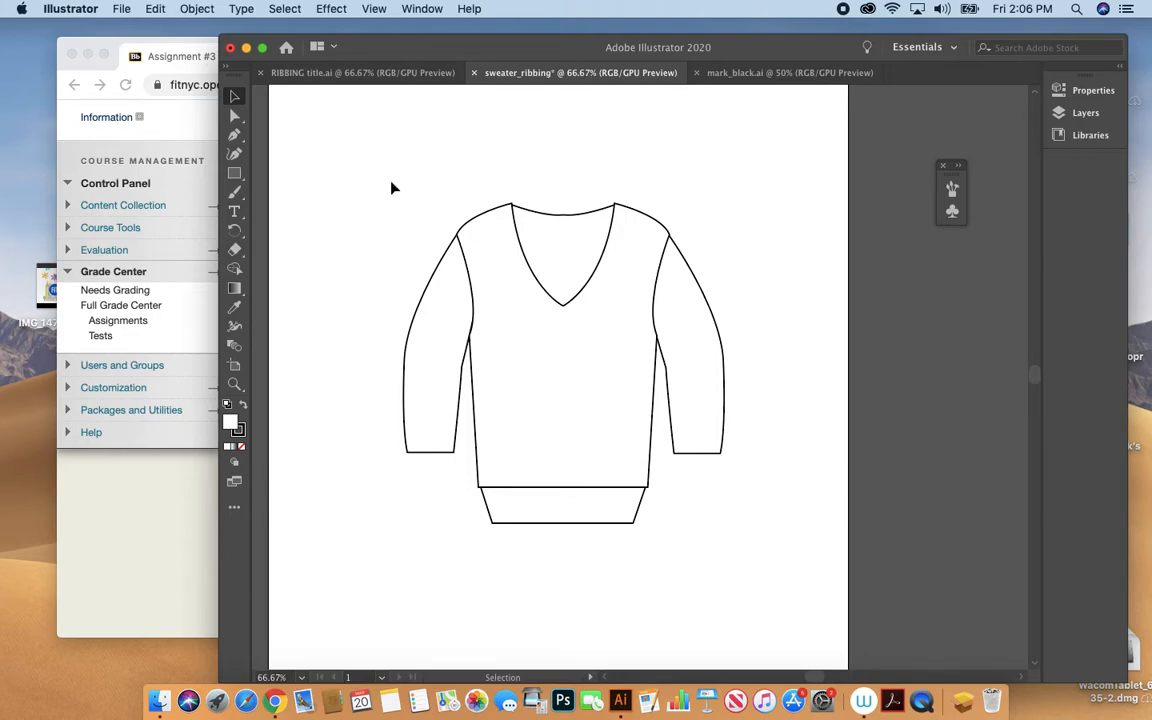
{"action": "left_click_drag", "start_coordinate": [394, 190], "coordinate": [741, 525]}
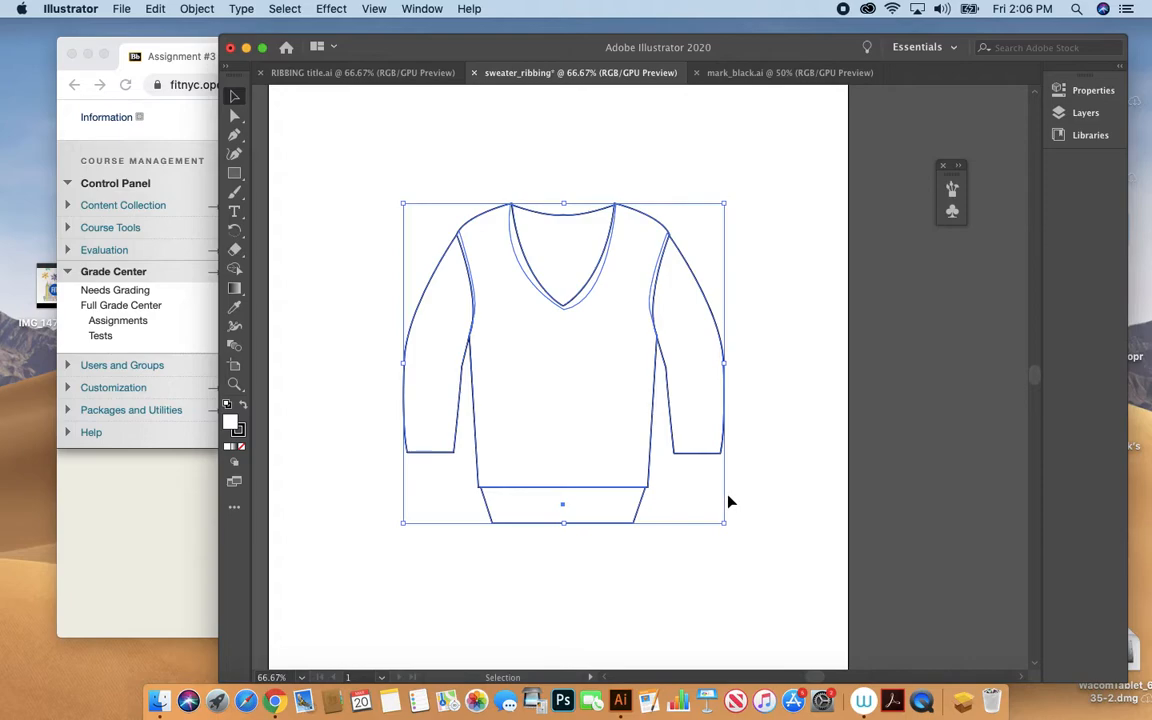
{"action": "left_click", "coordinate": [197, 9]}
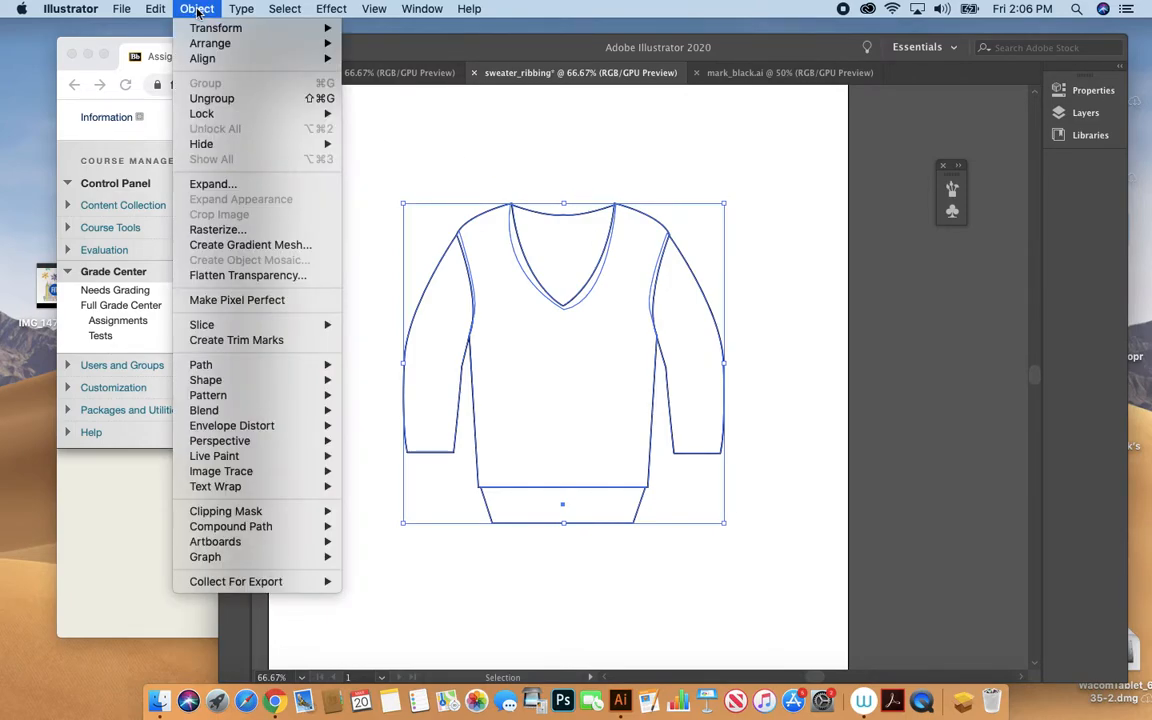
{"action": "left_click", "coordinate": [205, 98]}
{"action": "left_click", "coordinate": [705, 177]}
- Separate the sweater pieces by moving both sleeves, the back neck piece and the hem band away from the body
{"action": "left_click_drag", "start_coordinate": [722, 328], "coordinate": [790, 345]}
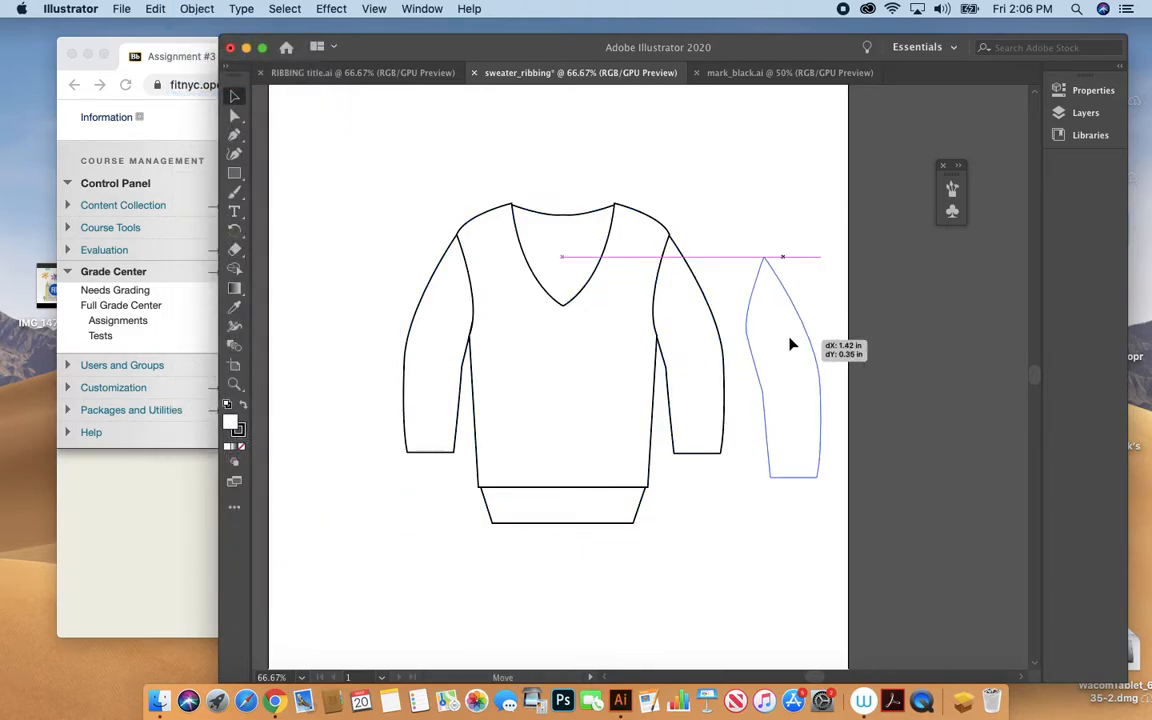
{"action": "left_click_drag", "start_coordinate": [582, 266], "coordinate": [419, 170]}
{"action": "left_click_drag", "start_coordinate": [437, 342], "coordinate": [319, 354]}
{"action": "left_click_drag", "start_coordinate": [566, 514], "coordinate": [566, 628]}
{"action": "mouse_move", "coordinate": [597, 405]}
{"action": "left_mouse_down"}
{"action": "mouse_move", "coordinate": [594, 437]}
{"action": "mouse_move", "coordinate": [595, 421]}
{"action": "left_mouse_up"}
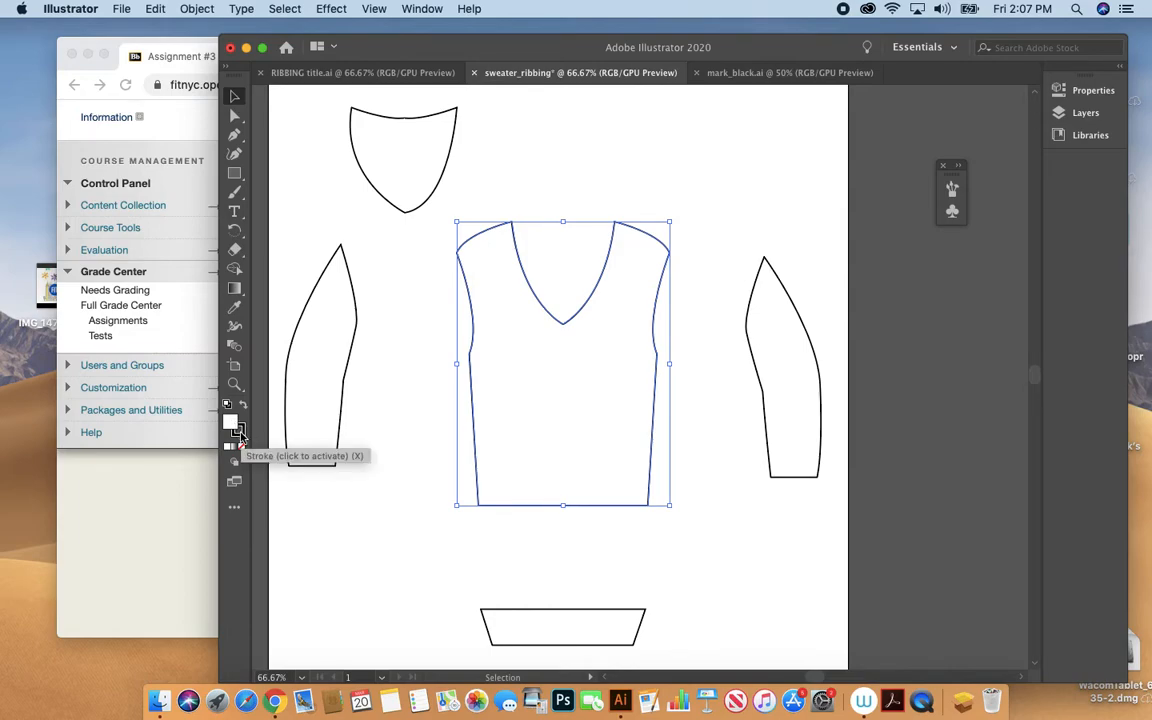
{"action": "left_click", "coordinate": [388, 392]}
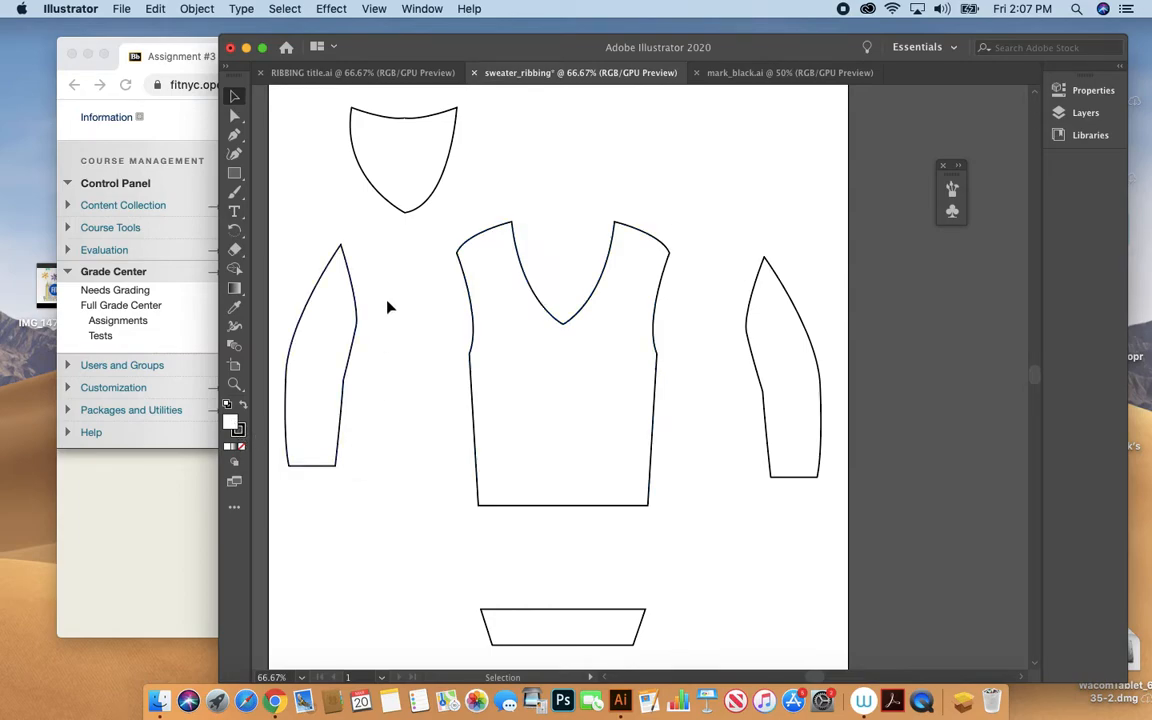
- Draw a straight horizontal line with the Pen tool across the sweater body, extending past both side seams
{"action": "left_click", "coordinate": [236, 137]}
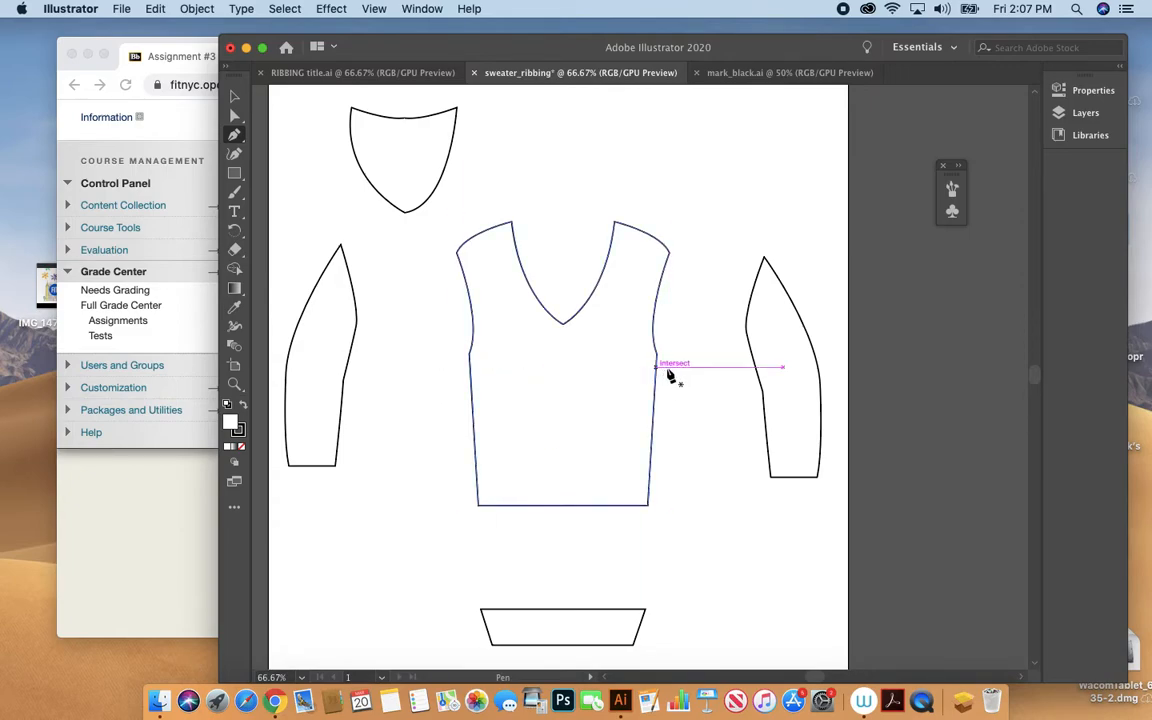
{"action": "left_click", "coordinate": [415, 368]}
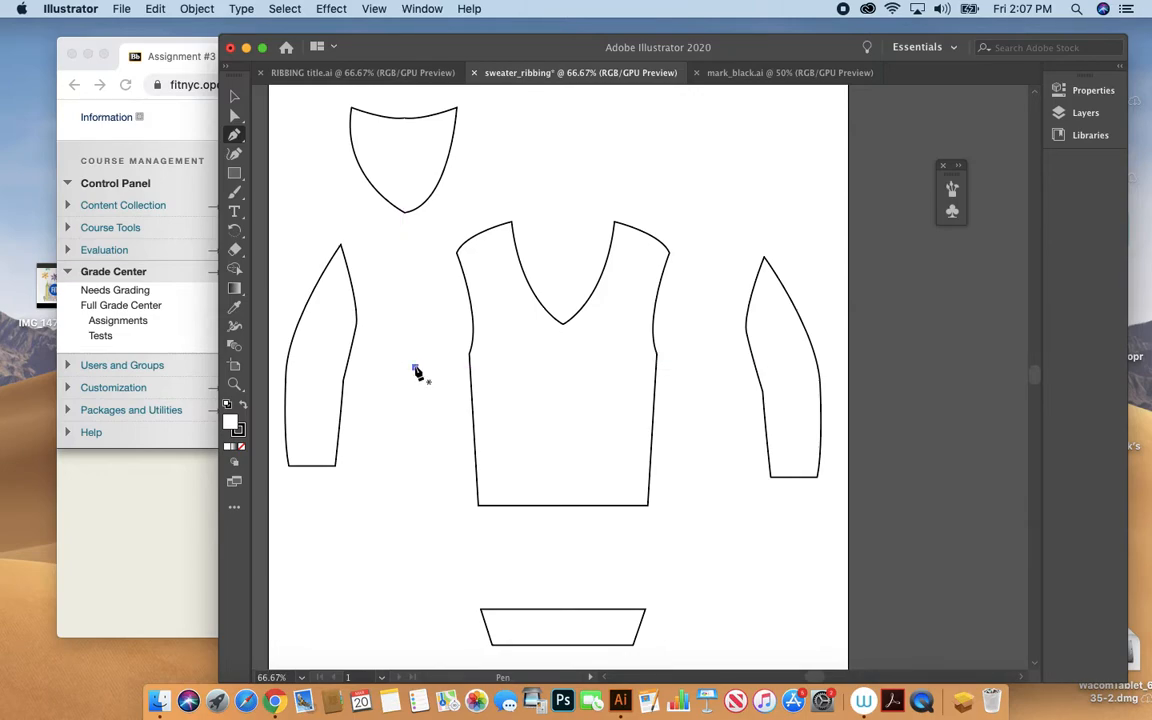
{"action": "left_click", "coordinate": [709, 385], "text": "shift"}
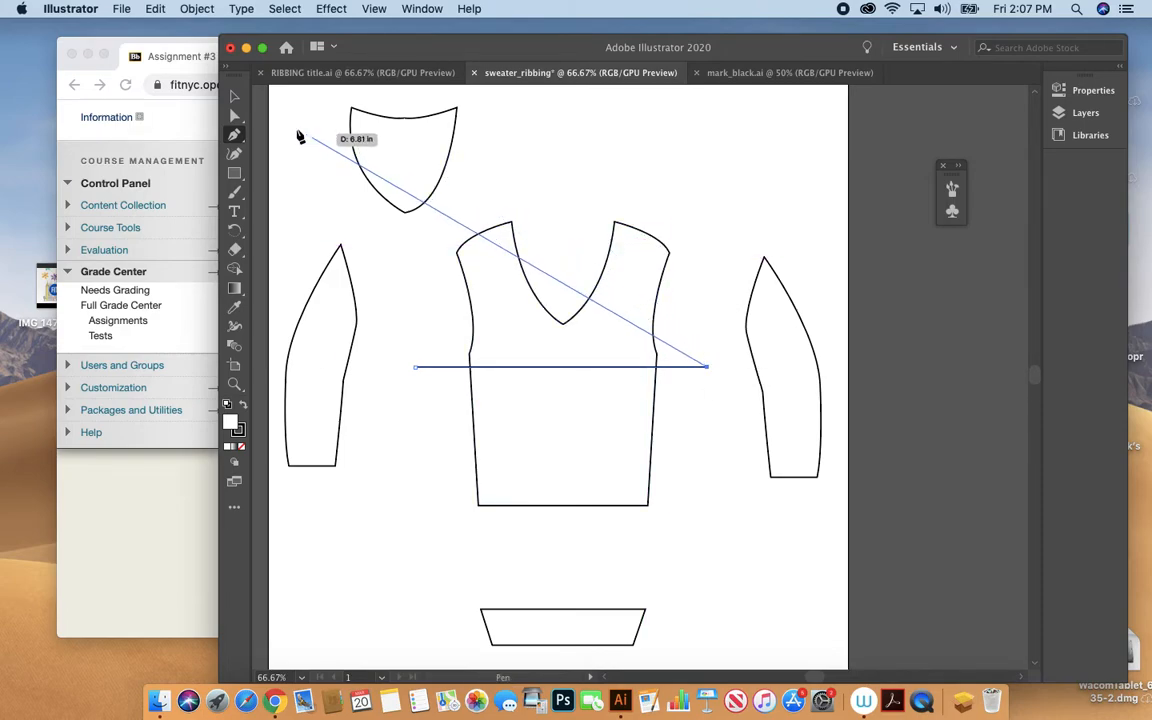
{"action": "left_click", "coordinate": [234, 96]}
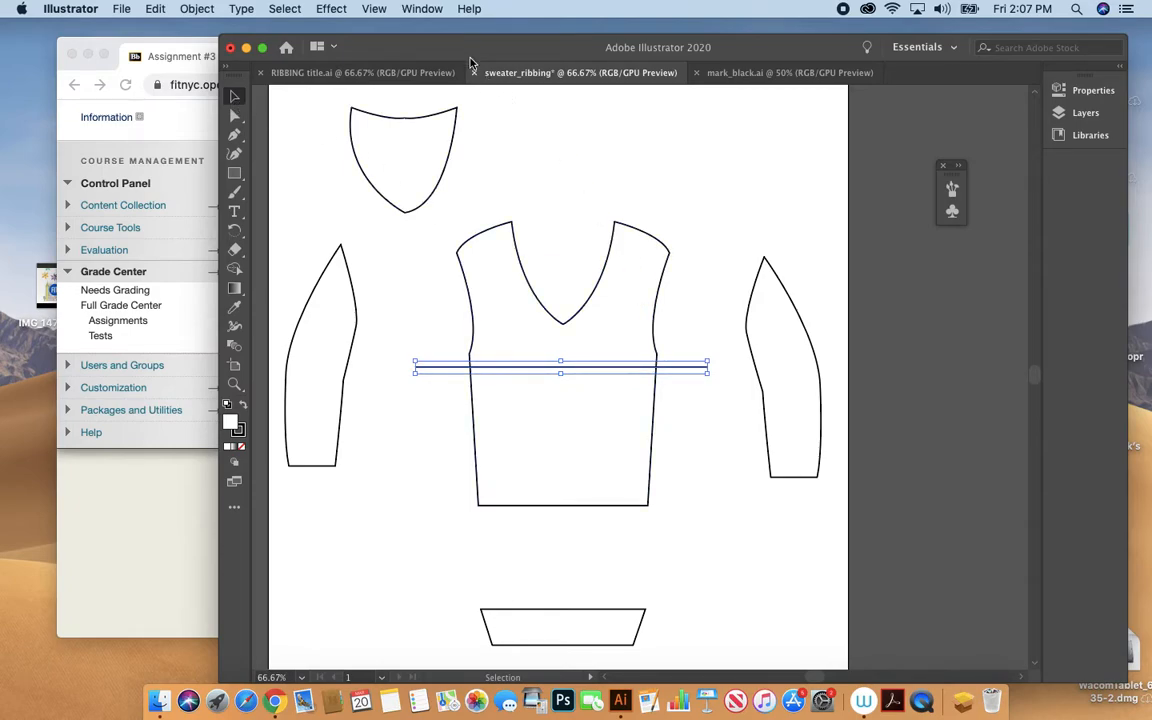
- Make the horizontal line's stroke dashed, with a 2 pt dash and a 4 pt gap
{"action": "left_click", "coordinate": [425, 10]}
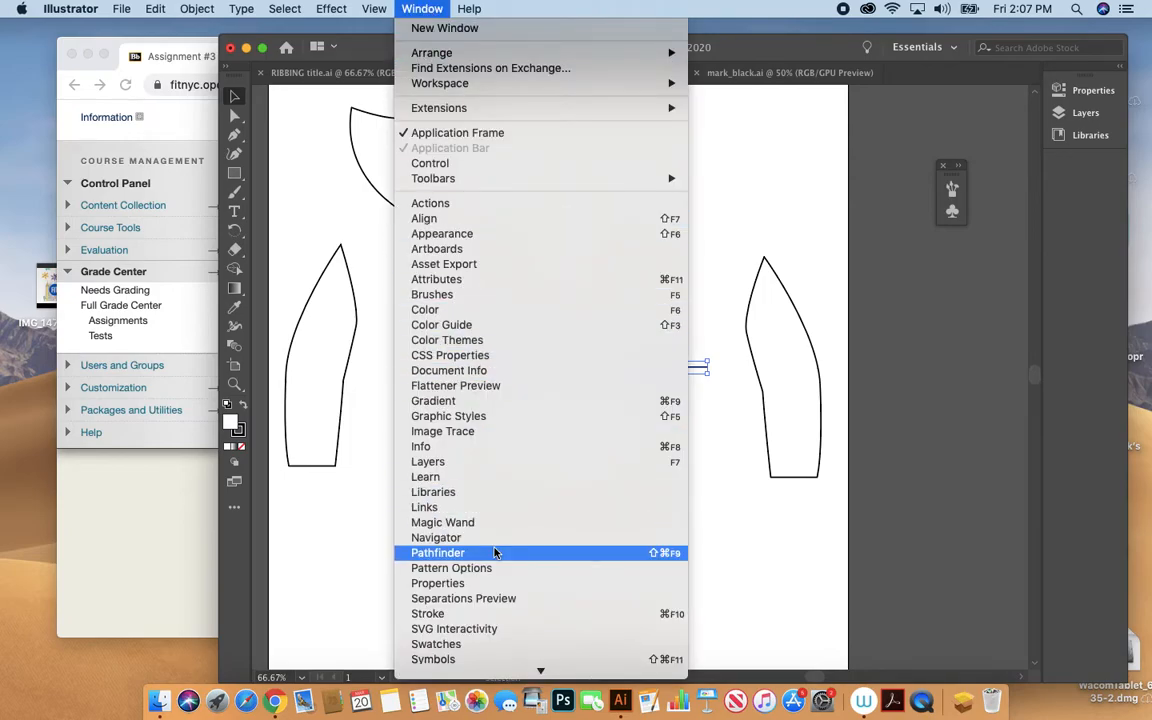
{"action": "left_click", "coordinate": [498, 618]}
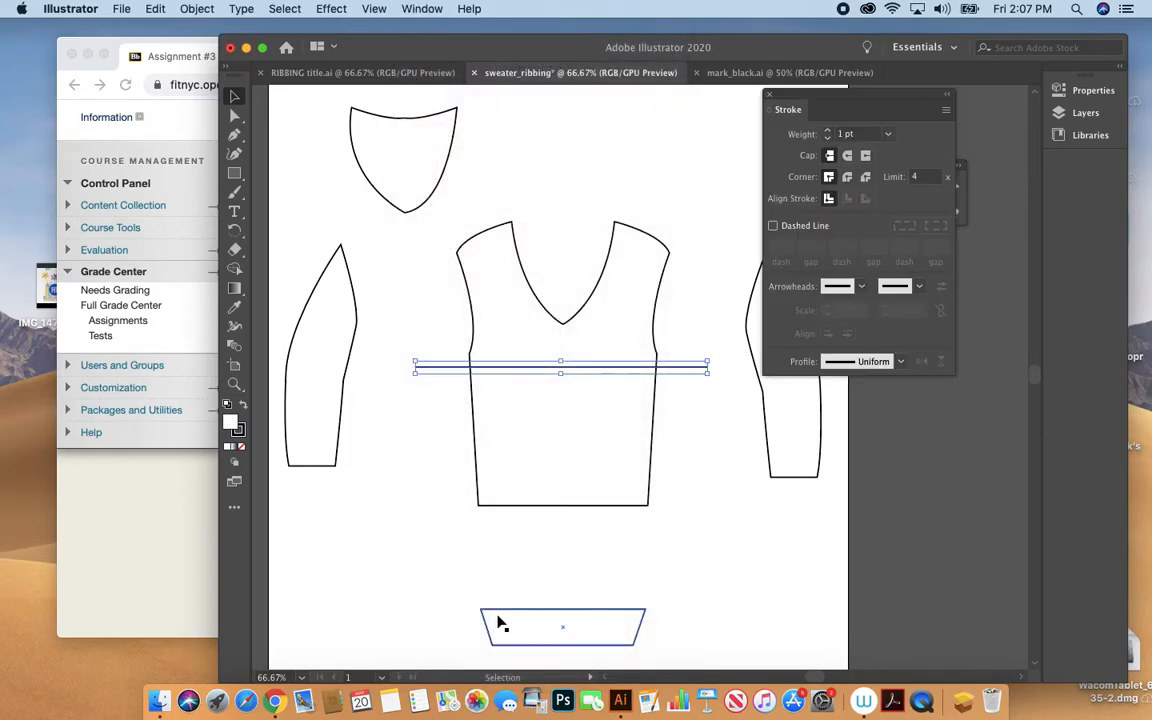
{"action": "left_click_drag", "start_coordinate": [826, 97], "coordinate": [821, 132]}
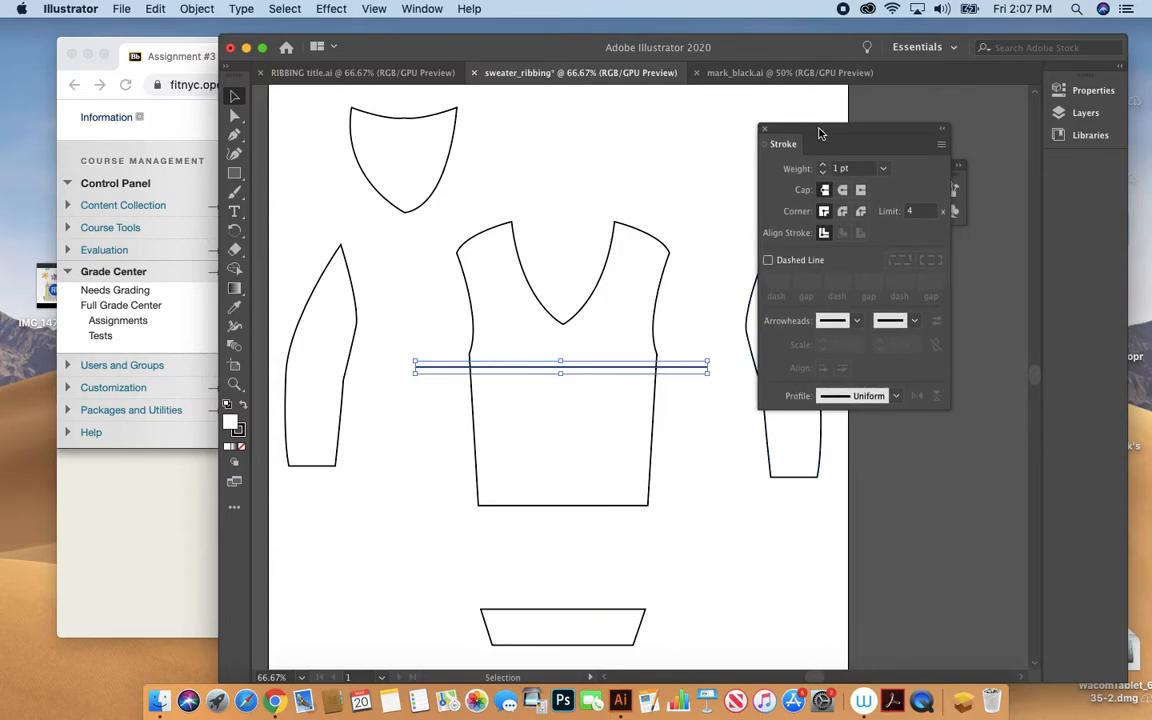
{"action": "left_click", "coordinate": [768, 262]}
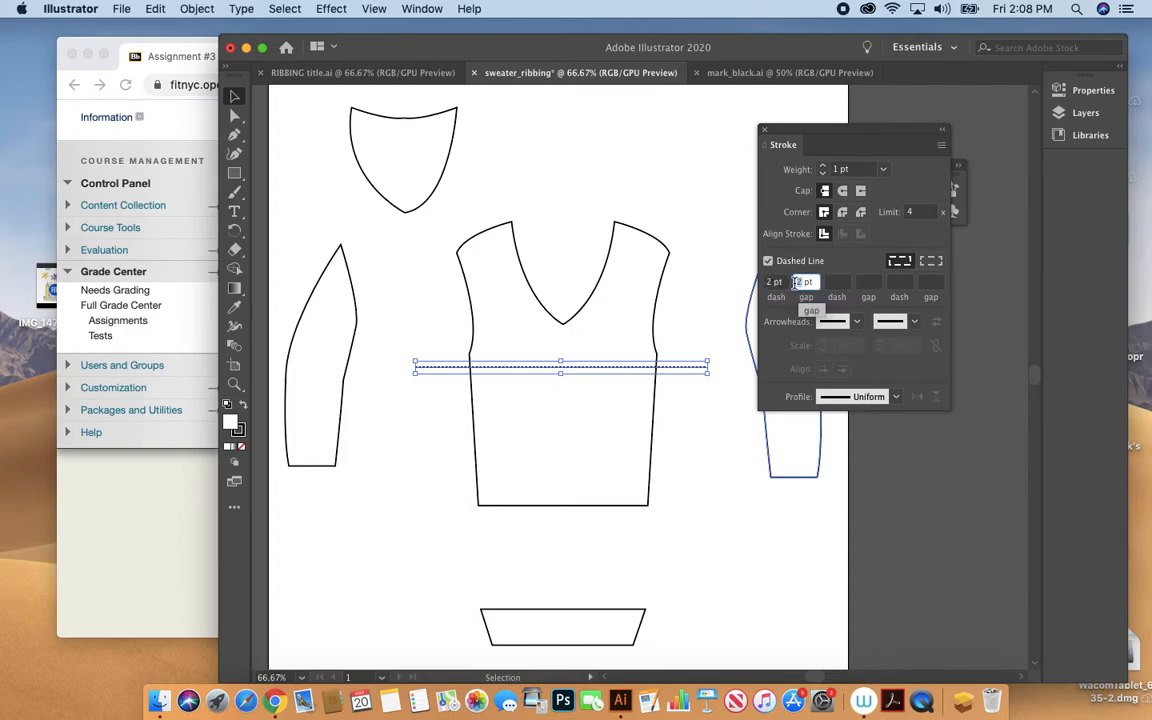
{"action": "key", "text": "Tab"}
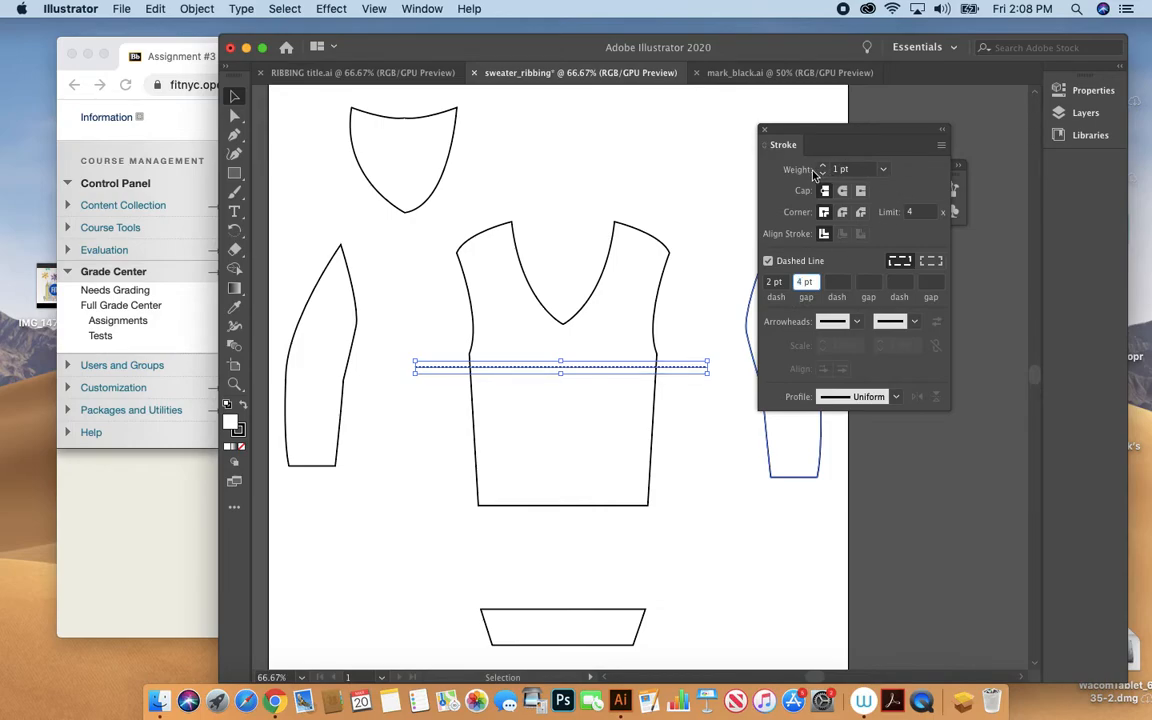
- Thicken the dashed line to a 100 pt stroke weight, and raise it to 400 pt to cover the sweater body
{"action": "left_click", "coordinate": [884, 171]}
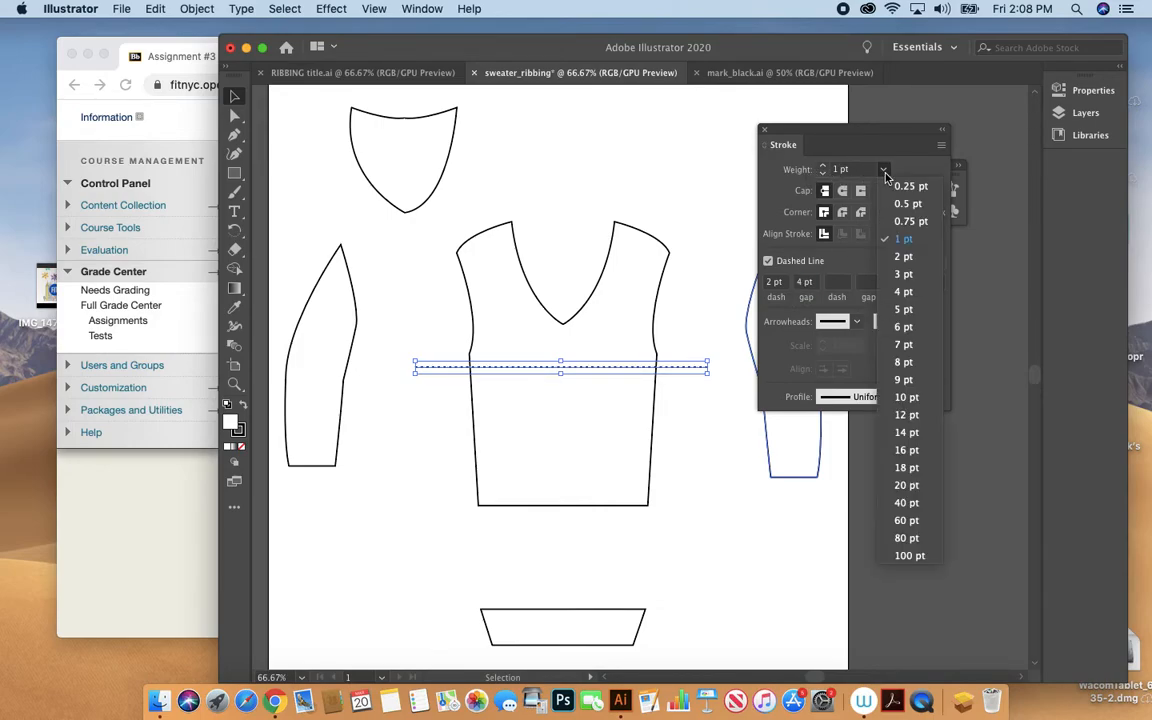
{"action": "left_click", "coordinate": [897, 556]}
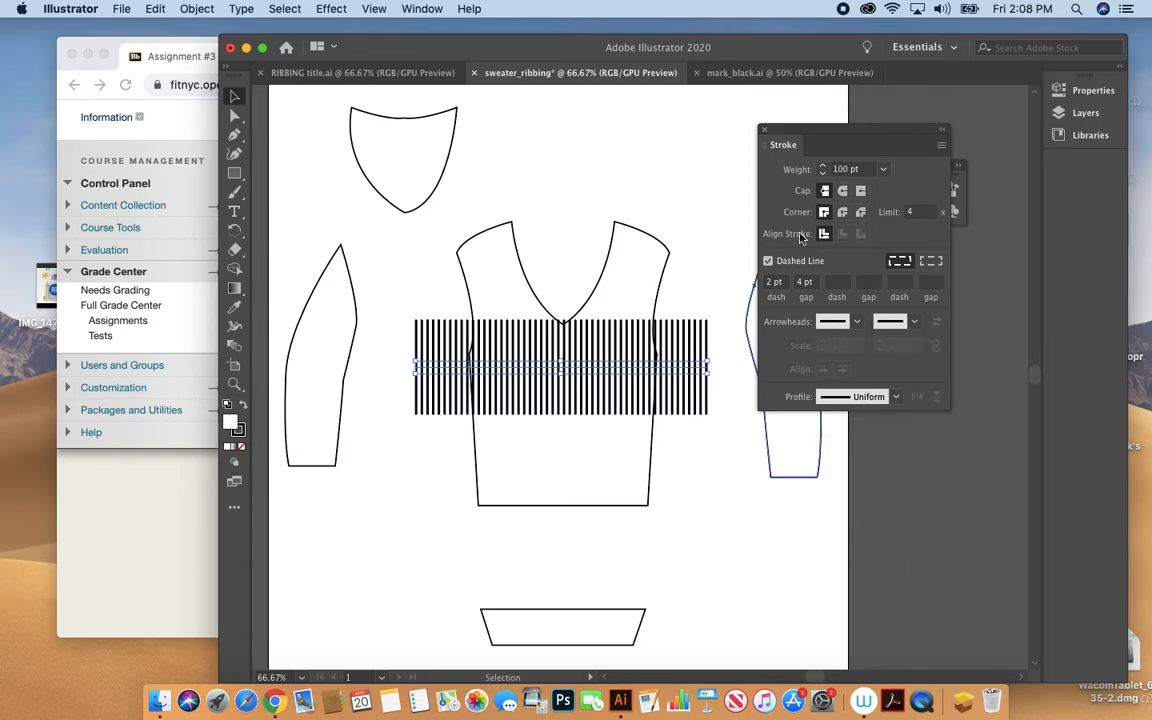
{"action": "left_click", "coordinate": [849, 169]}
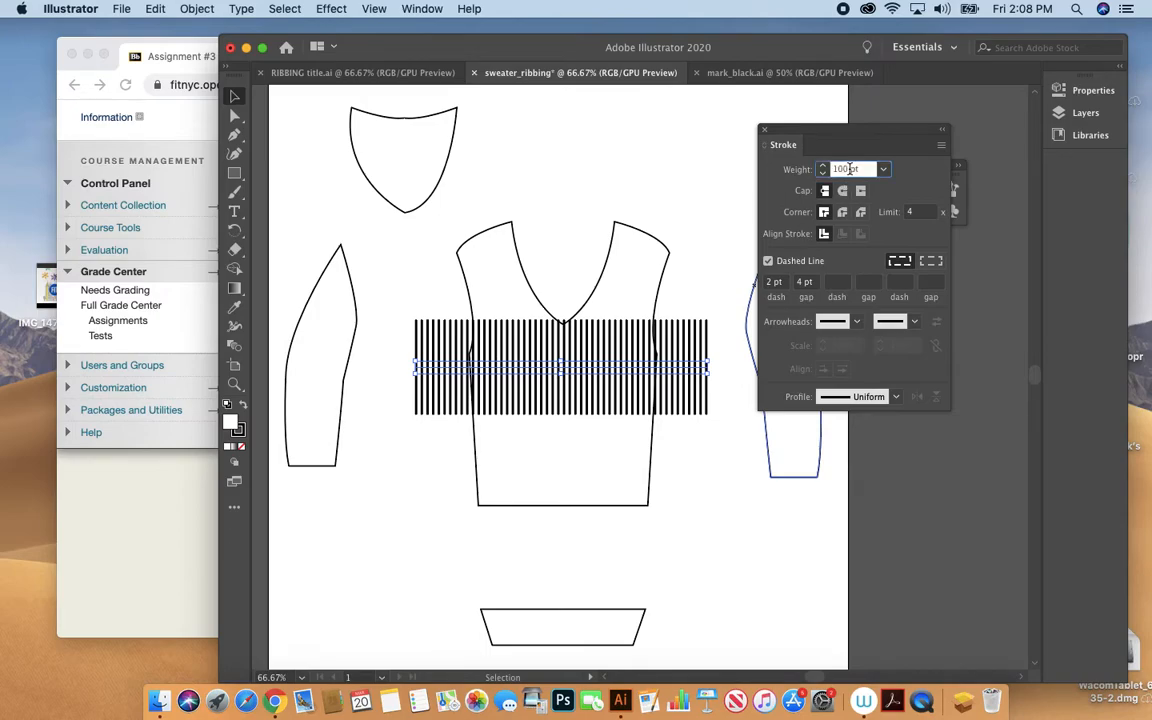
{"action": "left_click_drag", "start_coordinate": [849, 169], "coordinate": [831, 169]}
{"action": "type", "text": "400"}
{"action": "key", "text": "Return"}
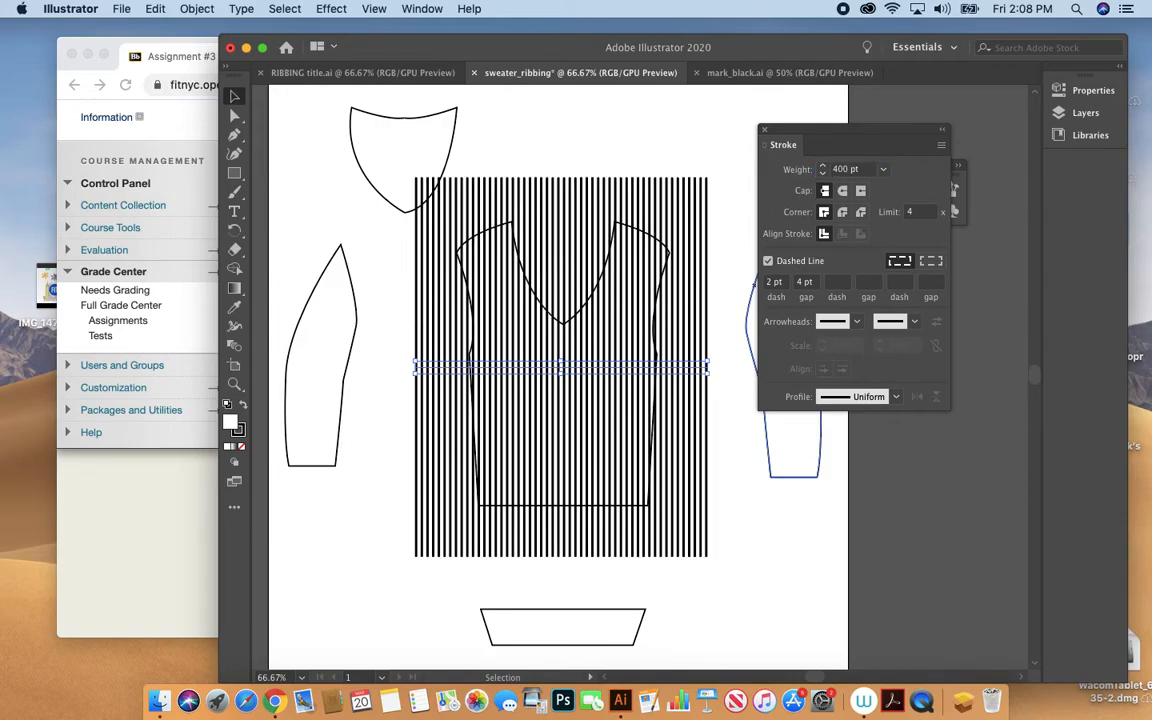
- Widen the spacing of the rib stripes by setting the dash gap to 10 pt
{"action": "left_click", "coordinate": [803, 284]}
{"action": "type", "text": "10"}
{"action": "key", "text": "Return"}
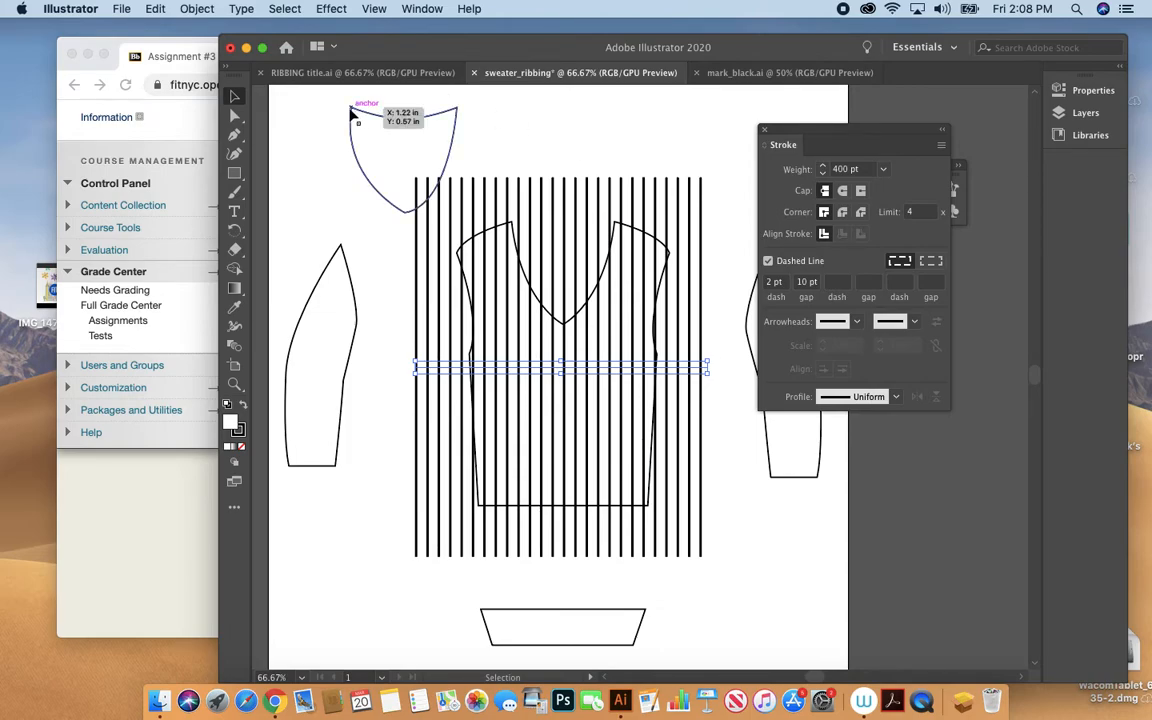
- Send the striped line to the back so it lies behind the sweater body
{"action": "left_click", "coordinate": [196, 9]}
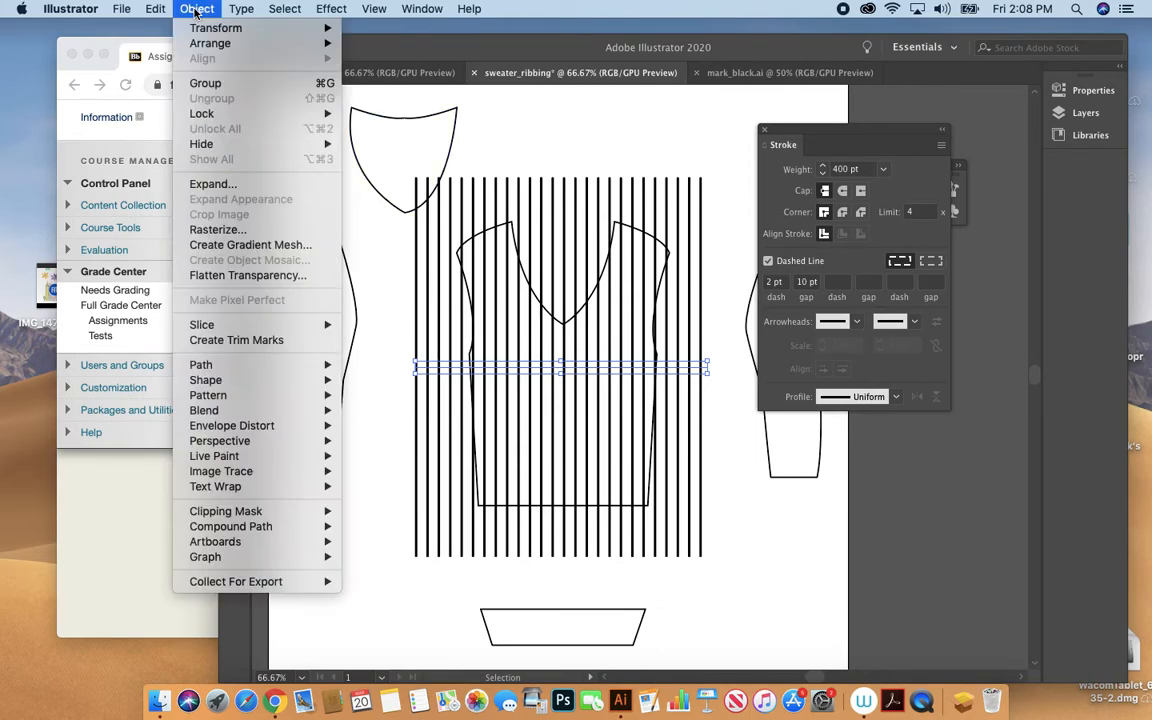
{"action": "mouse_move", "coordinate": [201, 47]}
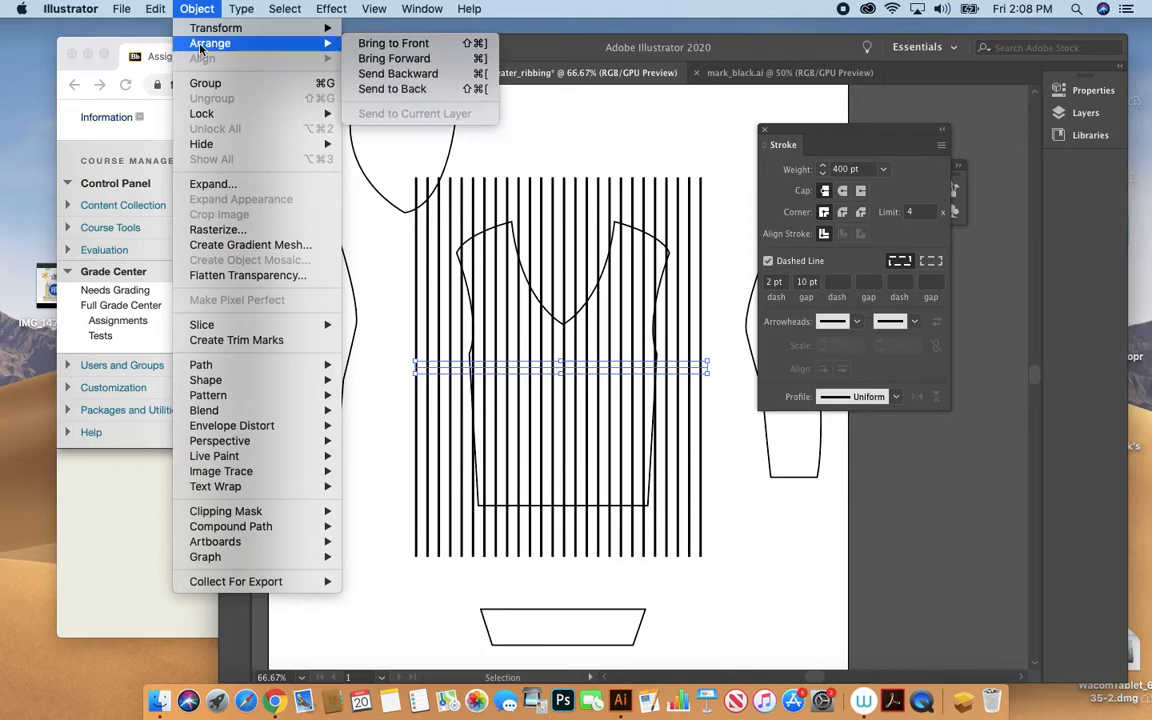
{"action": "left_click", "coordinate": [392, 88]}
{"action": "left_click", "coordinate": [622, 368]}
- Move the back neck piece and the right-hand sleeve farther away from the stripes
{"action": "left_click", "coordinate": [401, 148]}
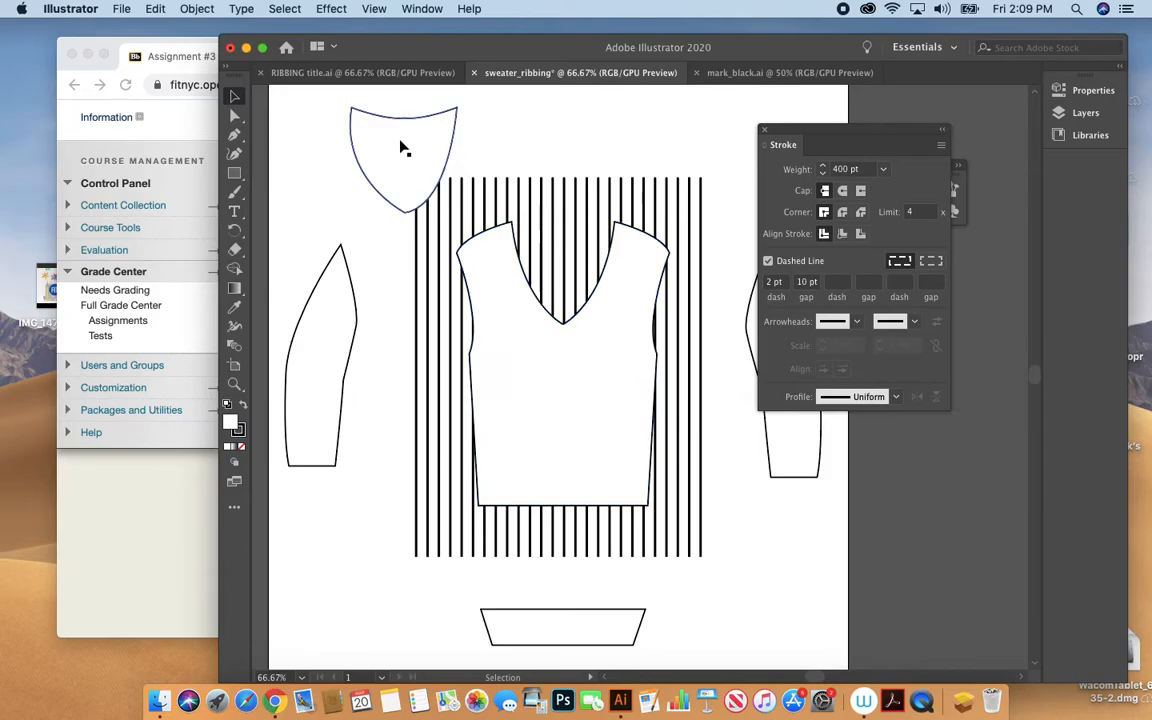
{"action": "left_click_drag", "start_coordinate": [401, 148], "coordinate": [323, 137]}
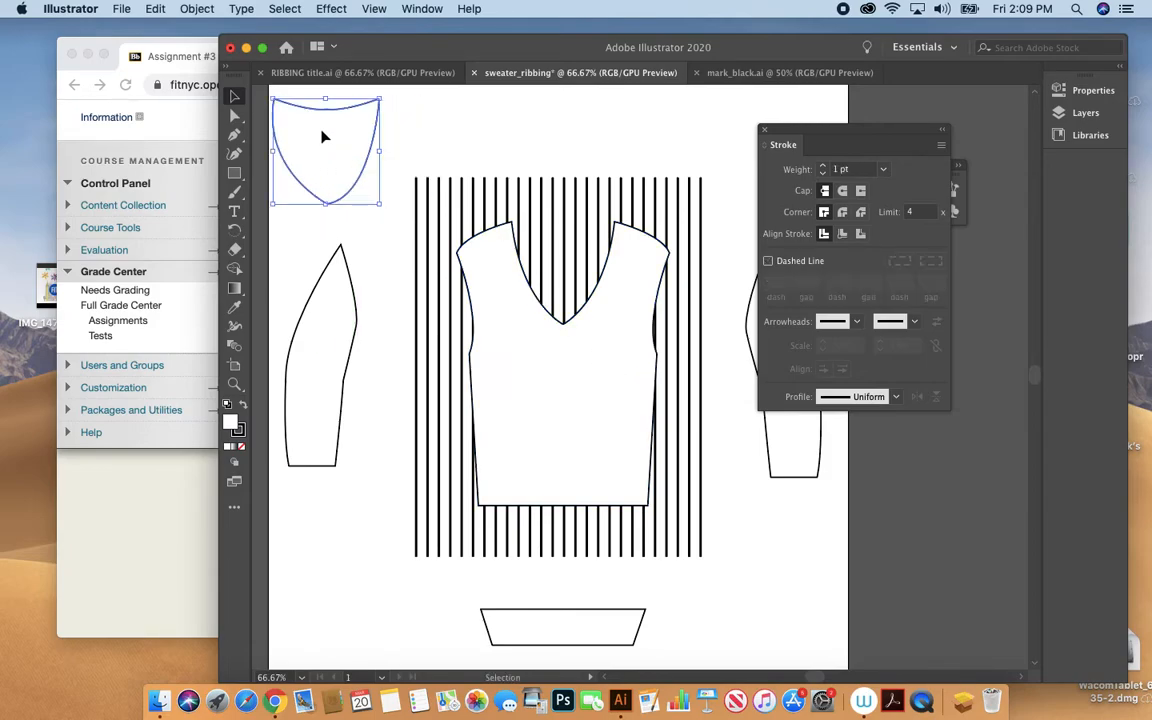
{"action": "left_click_drag", "start_coordinate": [797, 452], "coordinate": [813, 469]}
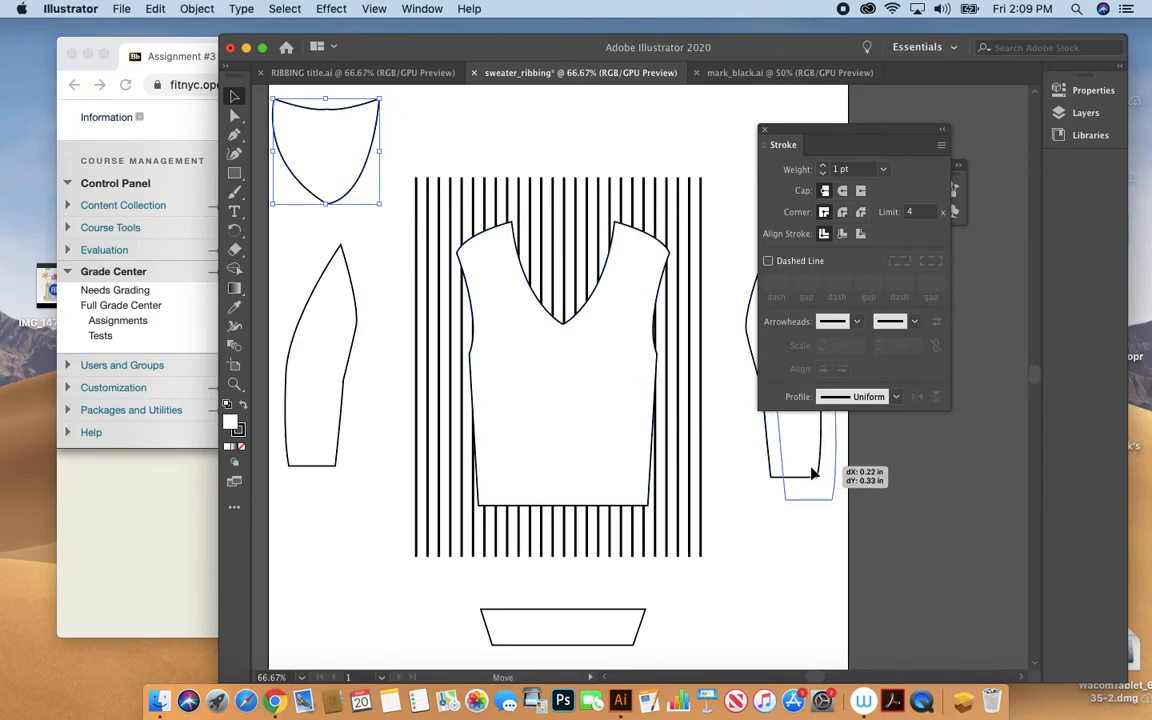
{"action": "left_click_drag", "start_coordinate": [832, 137], "coordinate": [867, 119]}
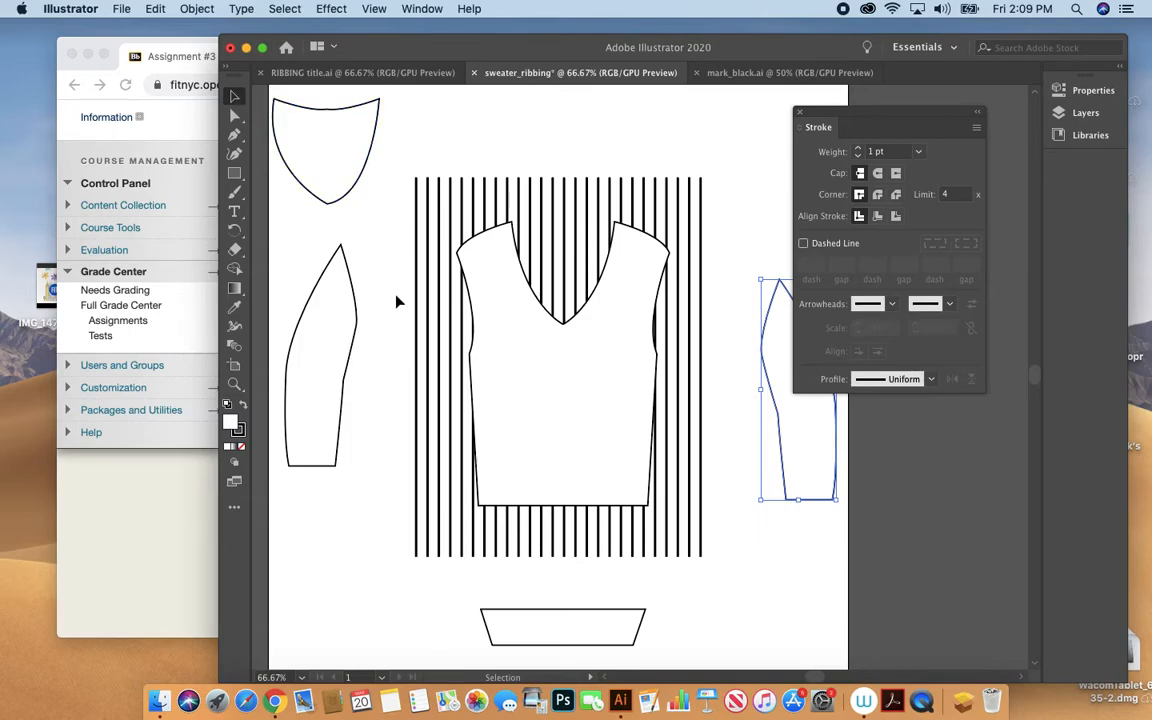
- Clip the stripes to the sweater body with a clipping mask and apply a black stroke to the masked body
{"action": "left_click_drag", "start_coordinate": [397, 298], "coordinate": [726, 449]}
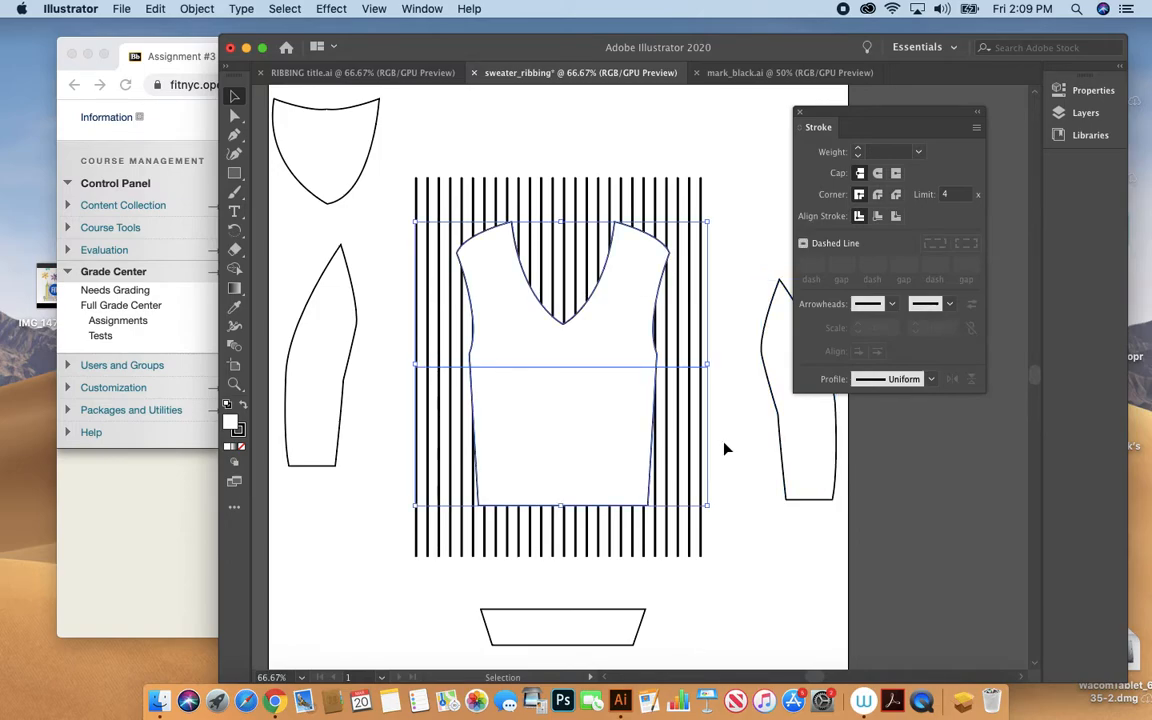
{"action": "left_click", "coordinate": [196, 9]}
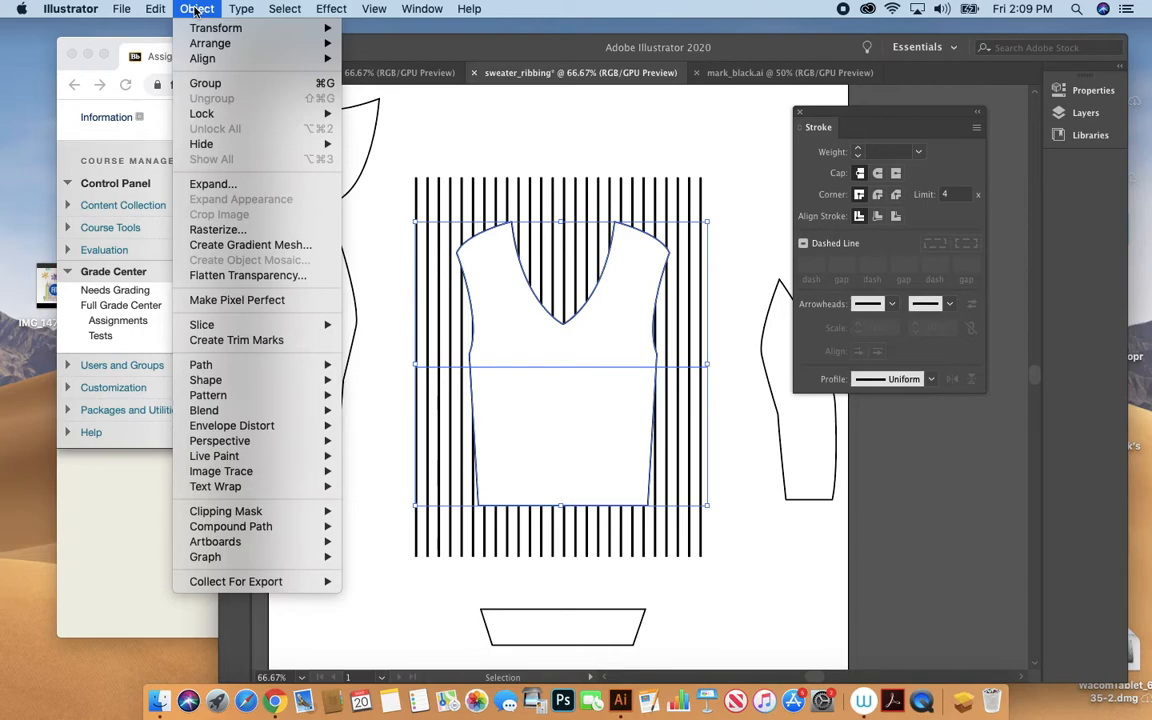
{"action": "mouse_move", "coordinate": [289, 512]}
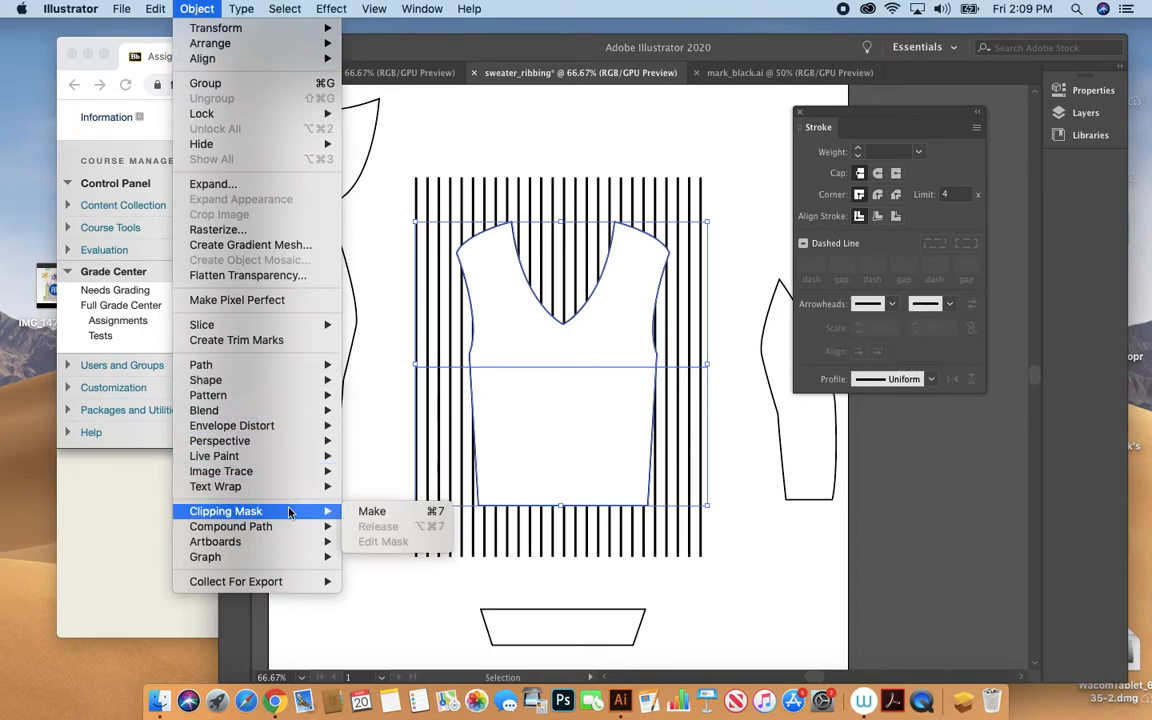
{"action": "left_click", "coordinate": [370, 512]}
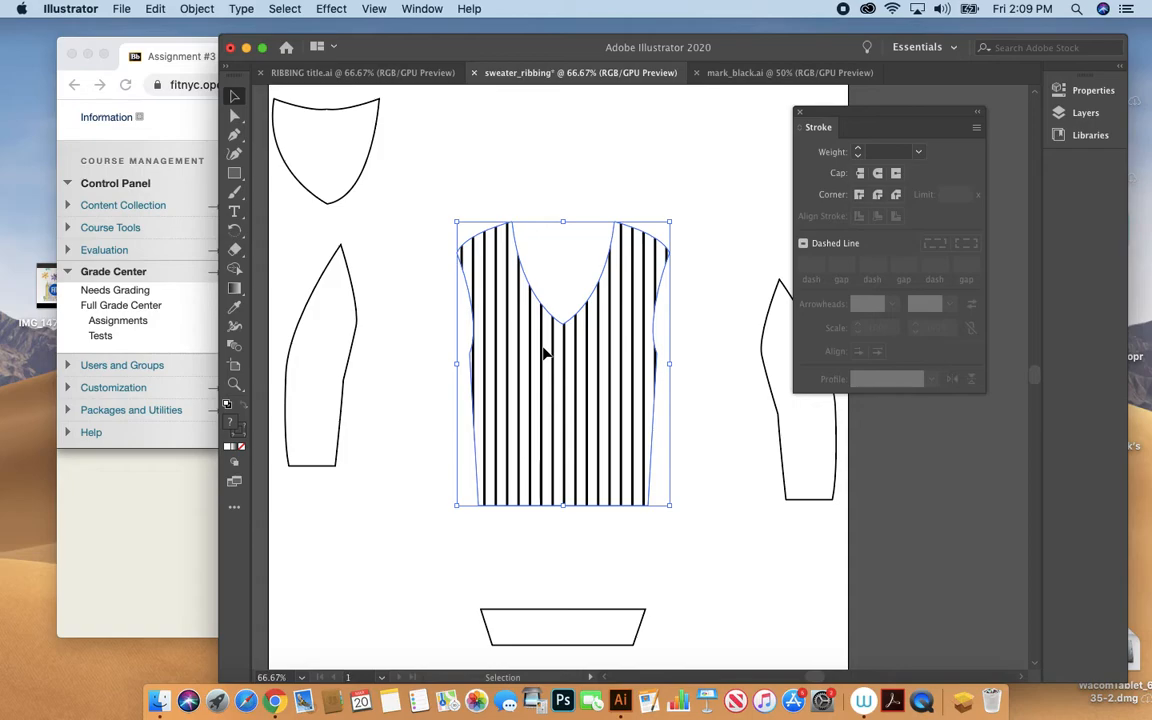
{"action": "left_click", "coordinate": [242, 441]}
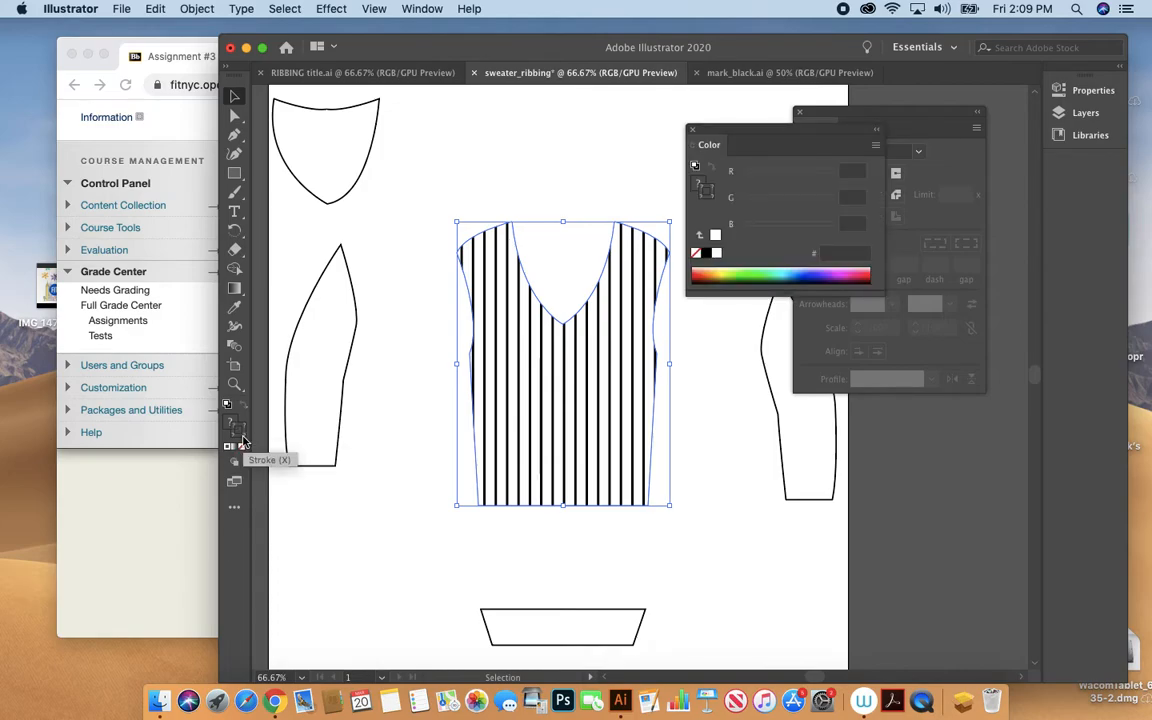
{"action": "left_click", "coordinate": [706, 255]}
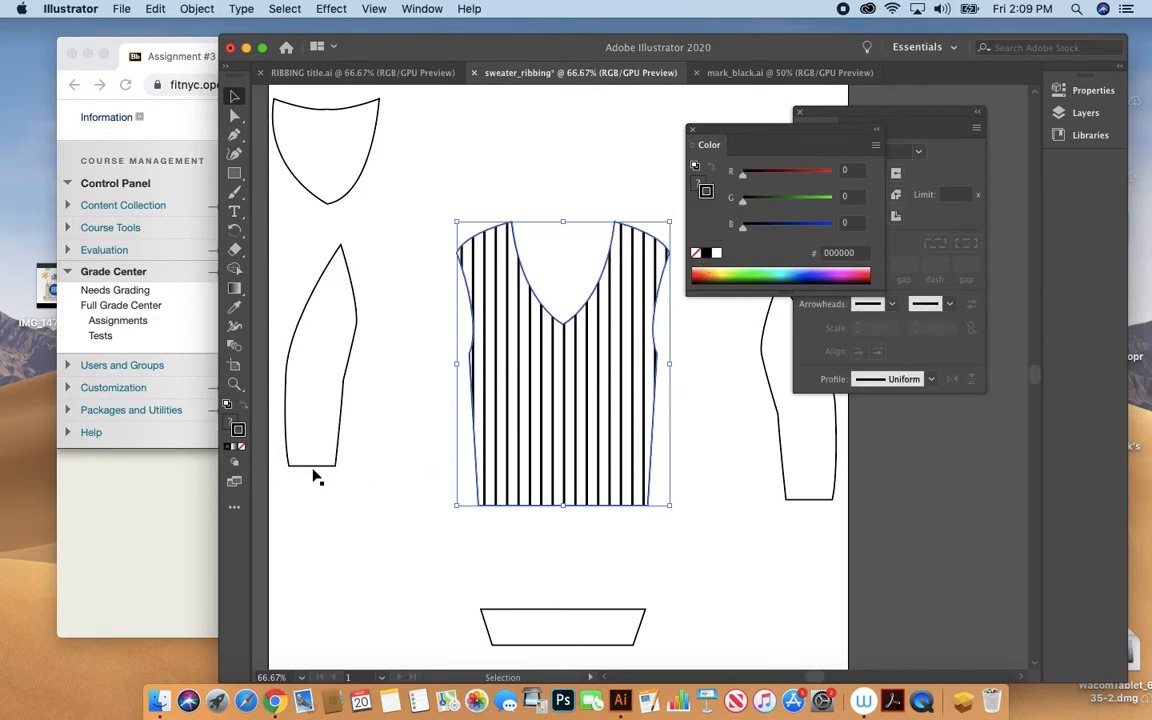
- Fill the masked sweater body with the yellow swatch behind its black rib stripes
{"action": "left_click", "coordinate": [230, 427]}
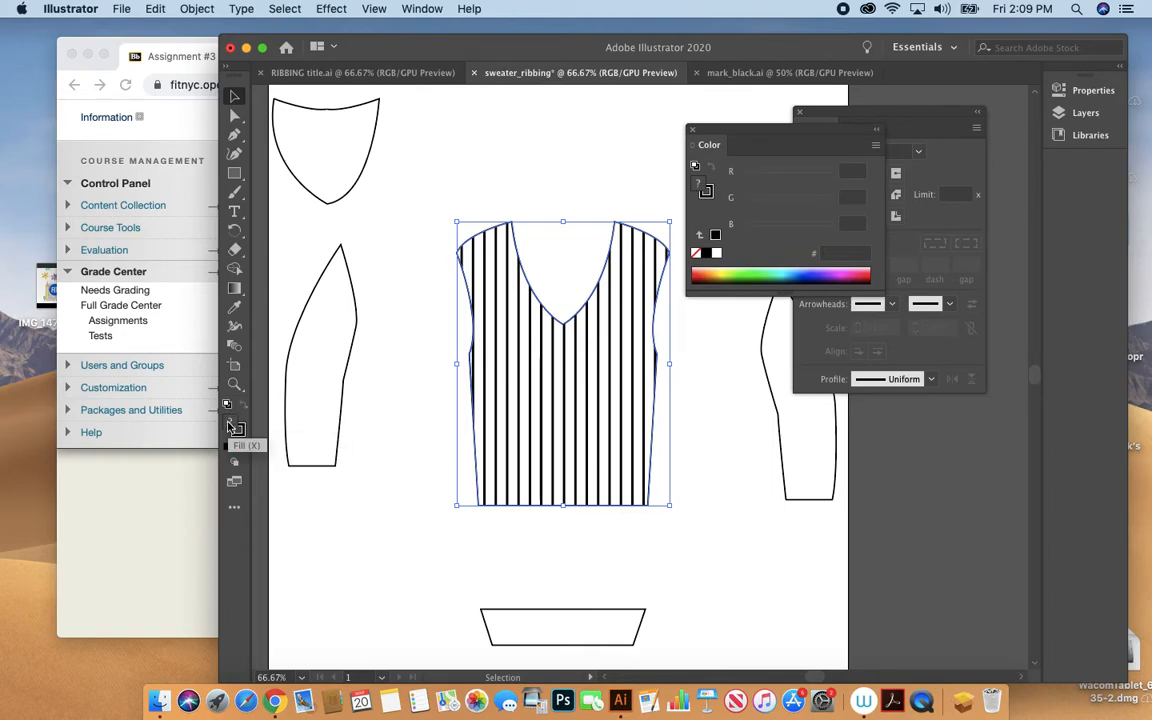
{"action": "left_click", "coordinate": [424, 9]}
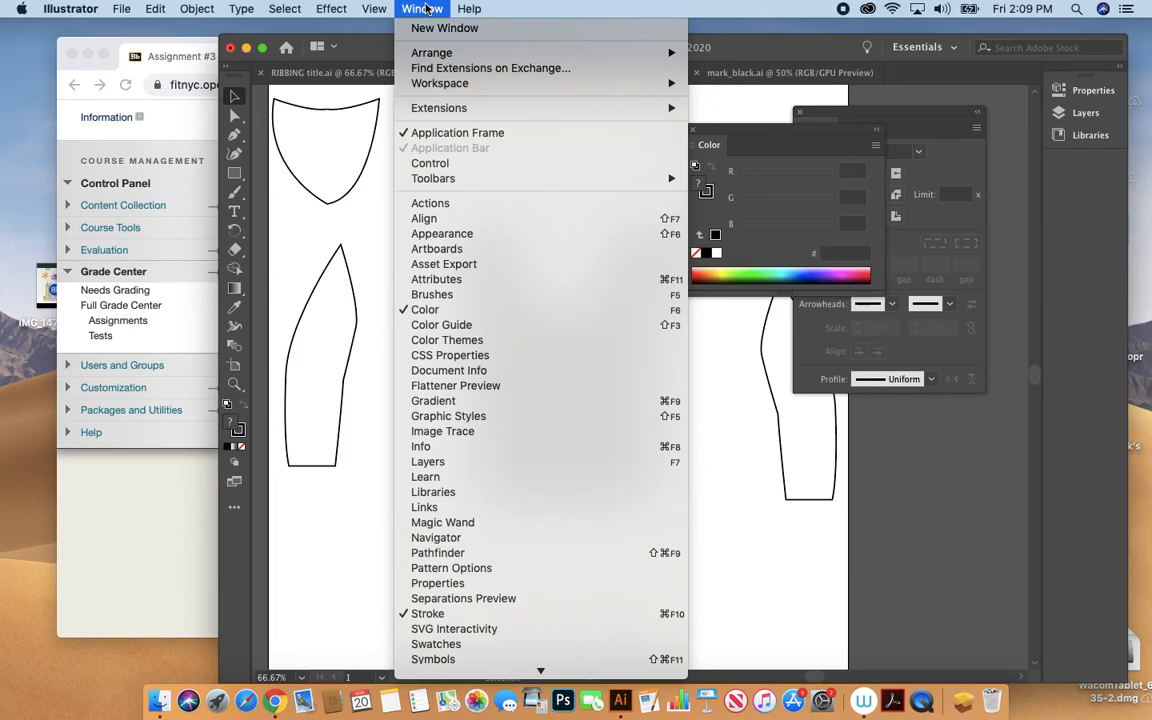
{"action": "left_click", "coordinate": [463, 645]}
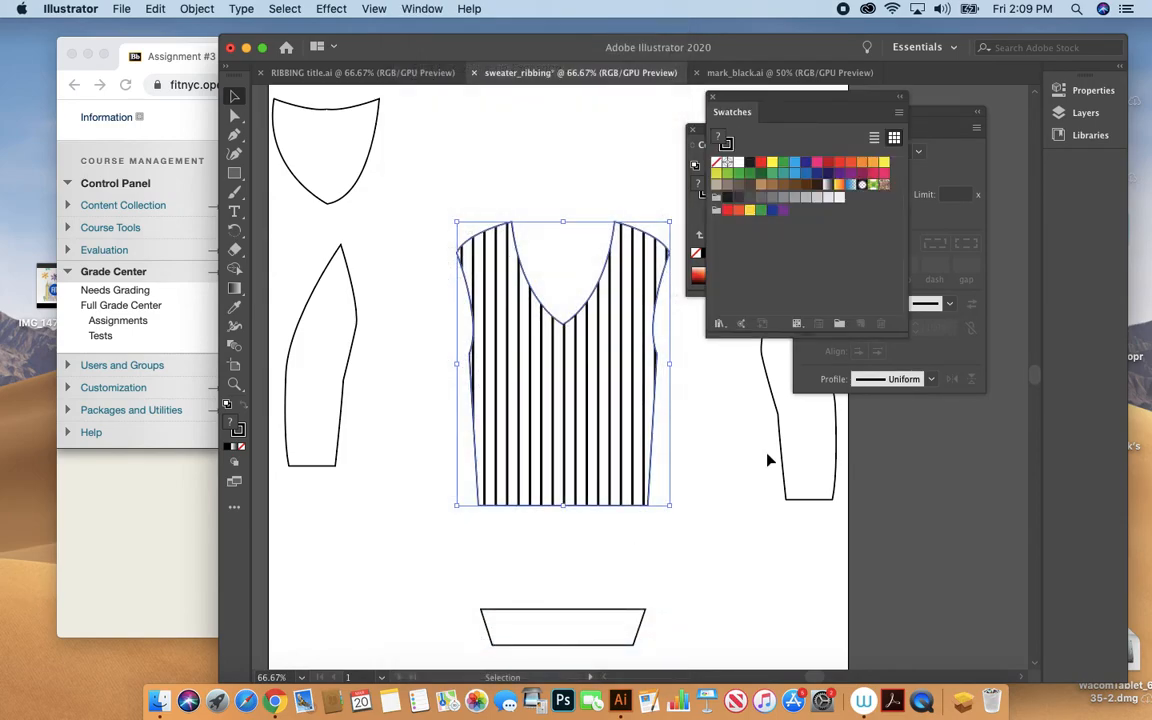
{"action": "left_click", "coordinate": [771, 166]}
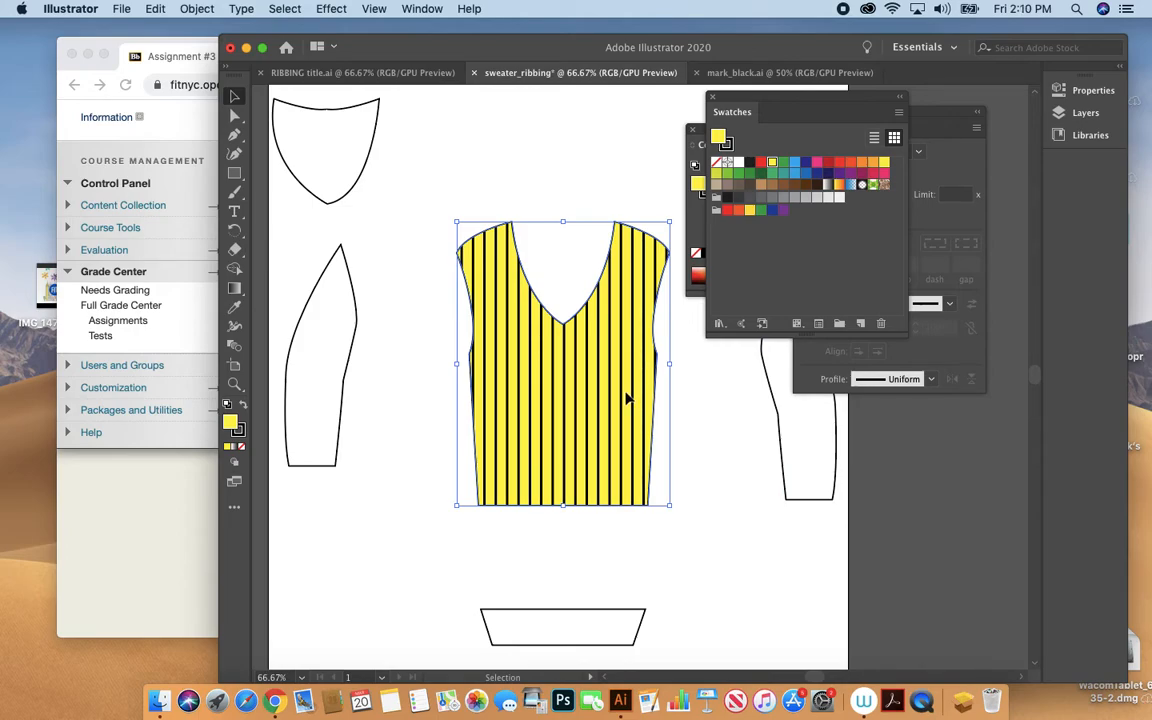
- Move the waistband piece up closer to the sweater body's hem, leaving a gap between them
{"action": "left_click", "coordinate": [620, 625]}
{"action": "left_click_drag", "start_coordinate": [620, 625], "coordinate": [623, 571]}
{"action": "left_click", "coordinate": [597, 630]}
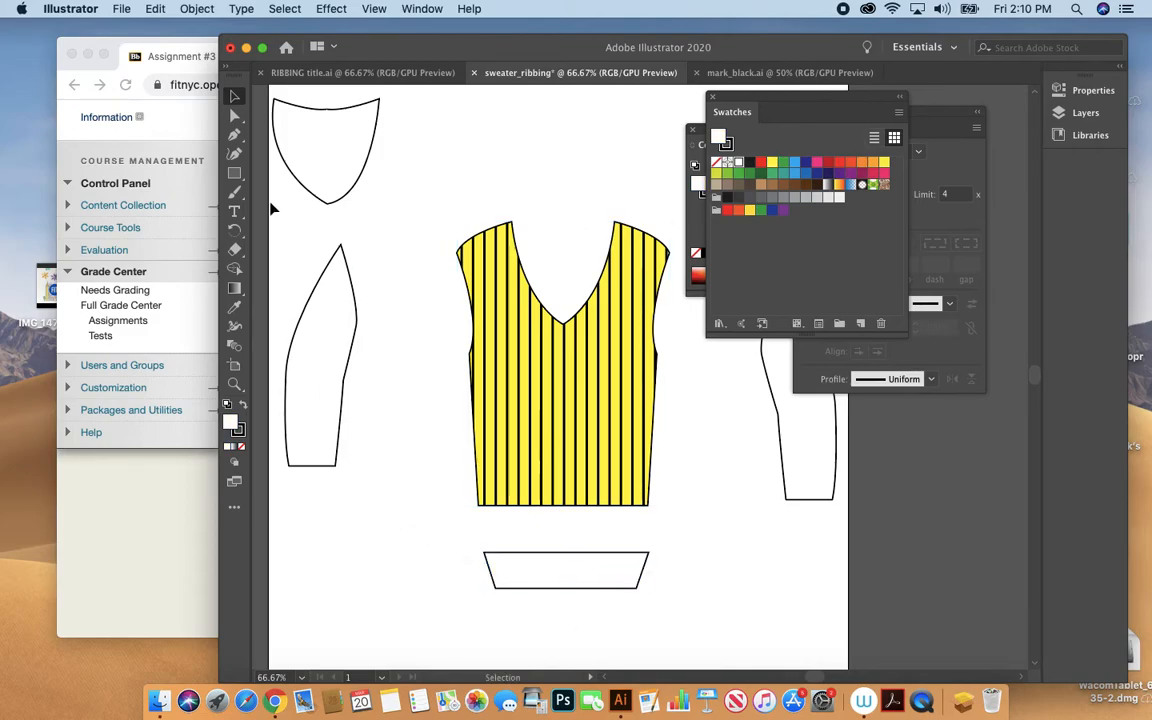
- Draw a horizontal line with the Pen tool across the waistband, extending past both its ends, and remove the line's fill
{"action": "left_click", "coordinate": [233, 140]}
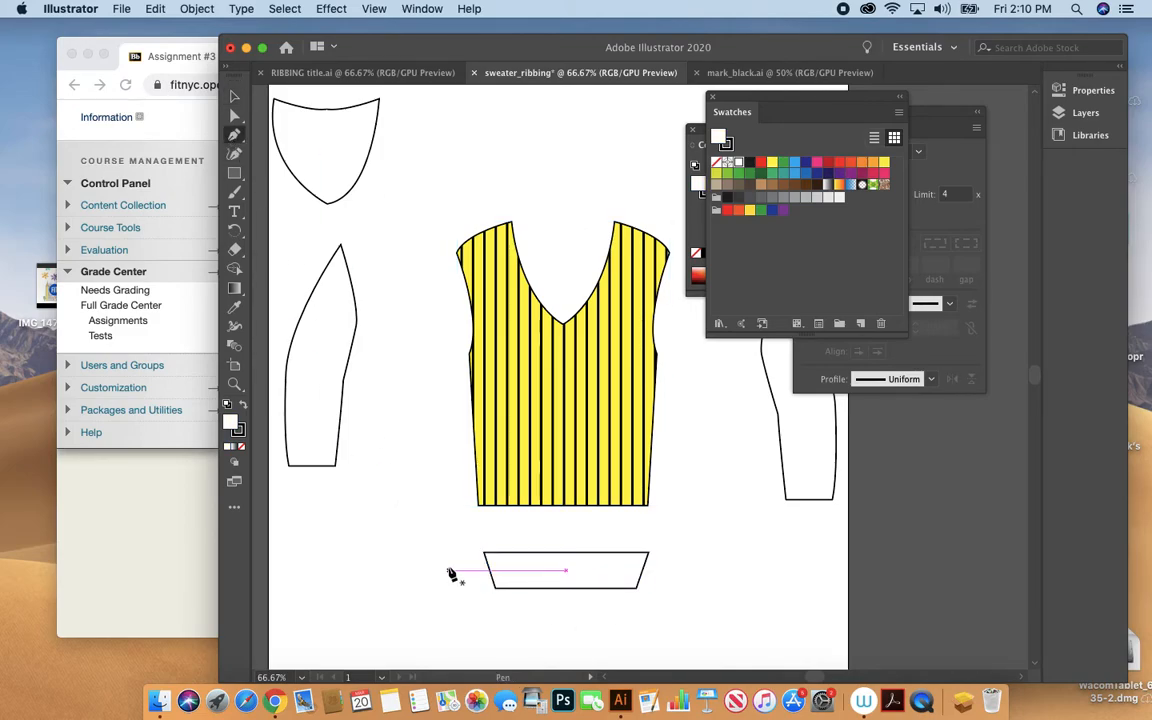
{"action": "left_click", "coordinate": [448, 571]}
{"action": "left_click", "coordinate": [688, 574]}
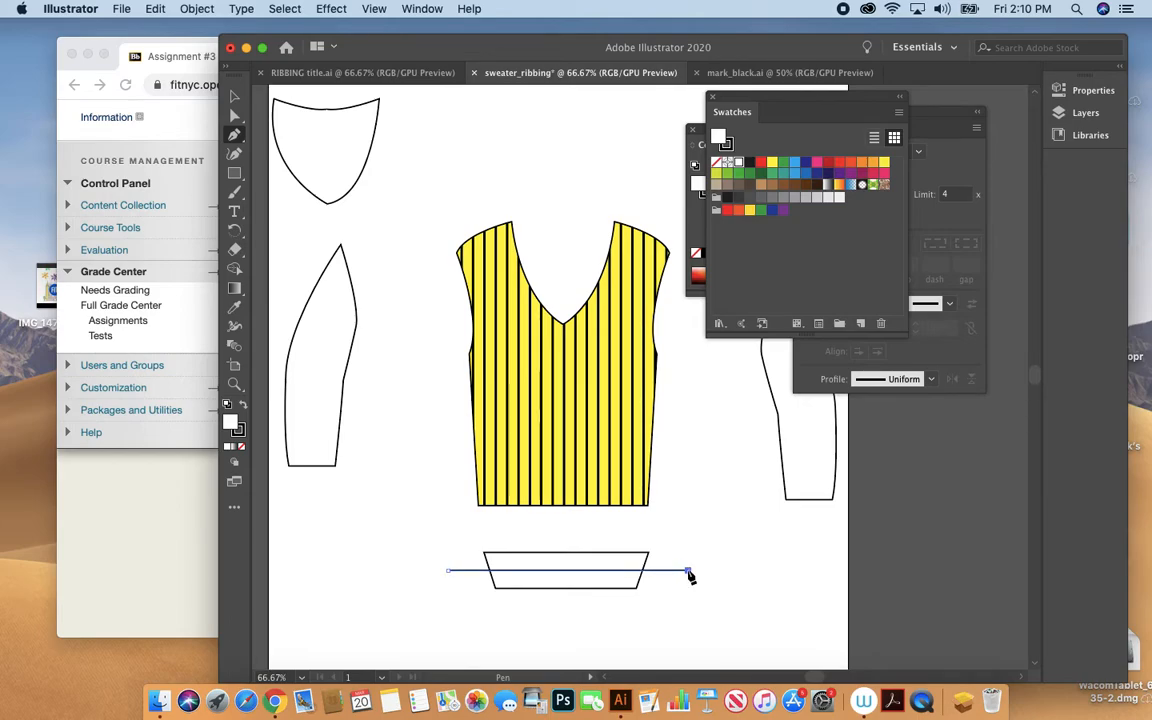
{"action": "key", "text": "v"}
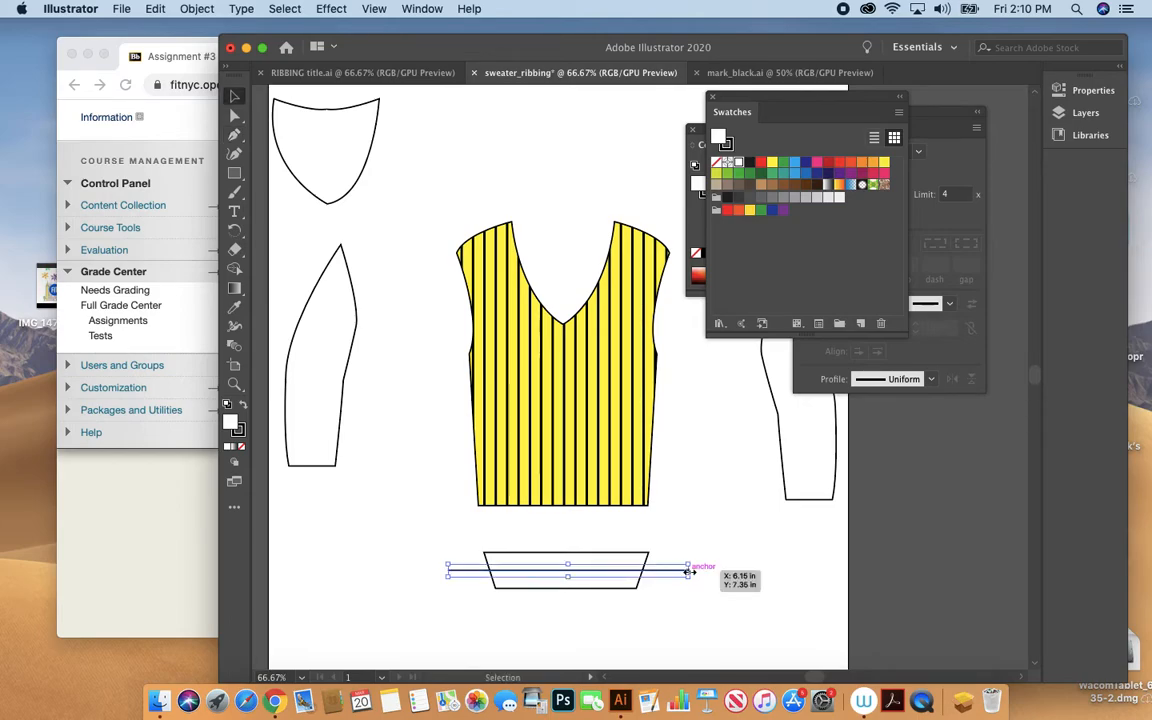
{"action": "left_click", "coordinate": [241, 446]}
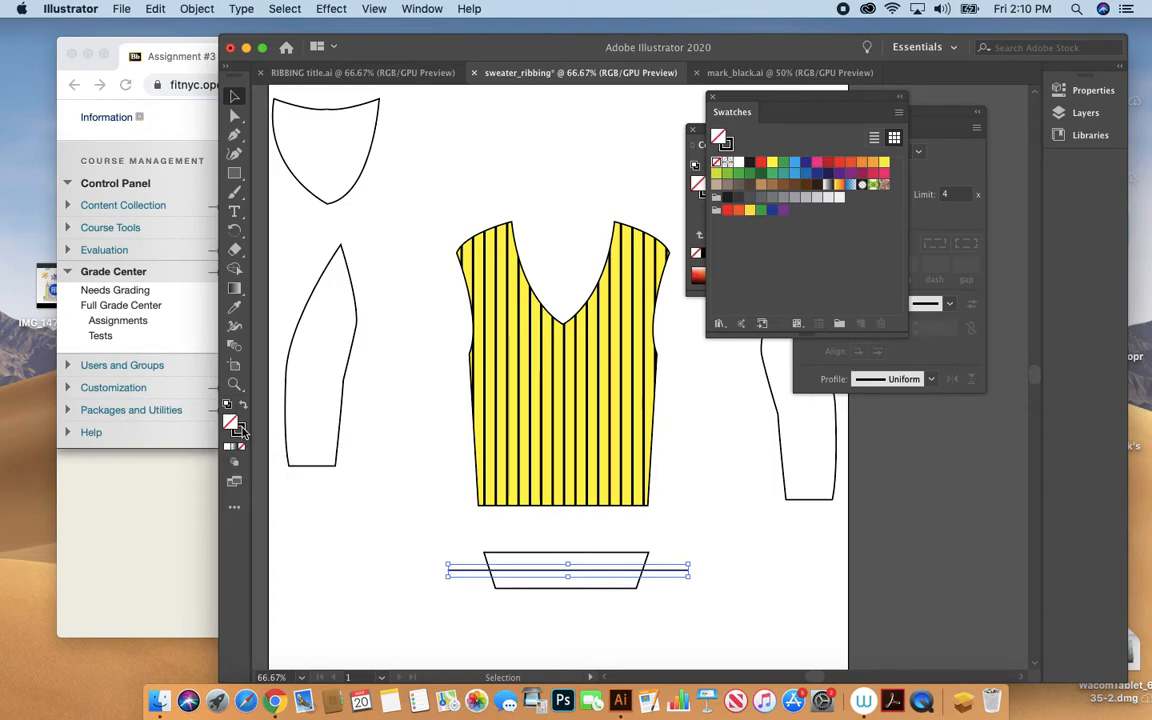
- Turn the waistband line into rib stripes with a dashed stroke of 2 pt dash, 10 pt gap and 60 pt weight
{"action": "left_click", "coordinate": [714, 100]}
{"action": "left_click", "coordinate": [691, 130]}
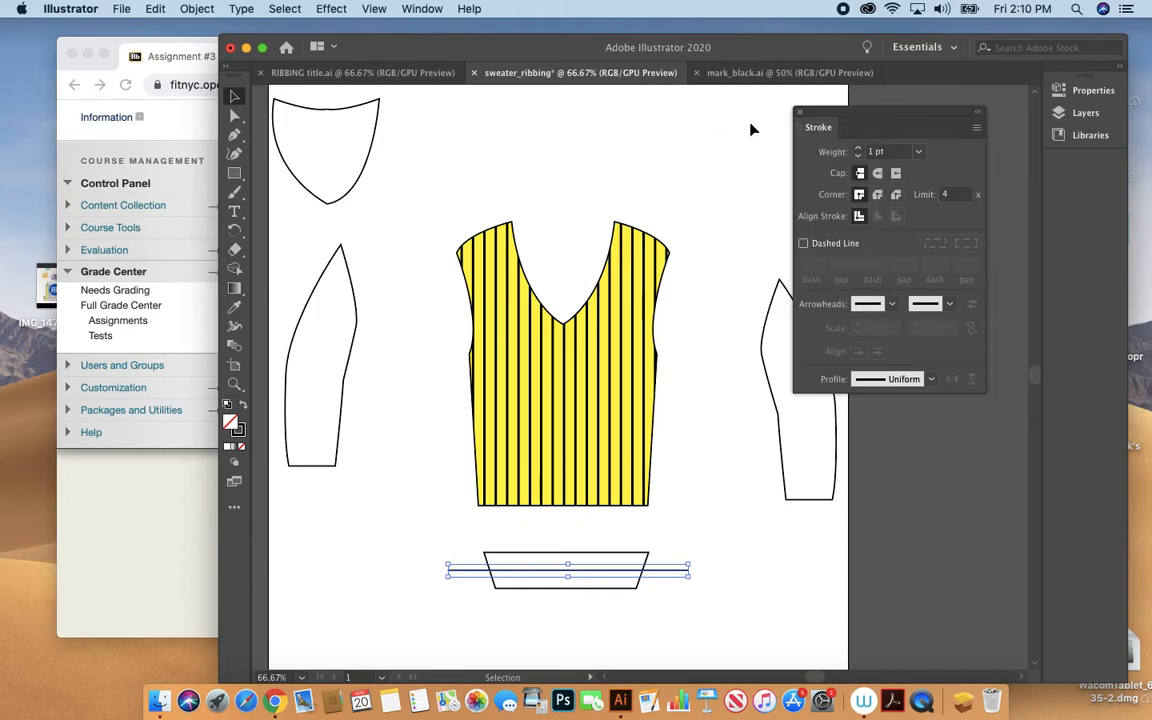
{"action": "left_click_drag", "start_coordinate": [881, 118], "coordinate": [820, 110]}
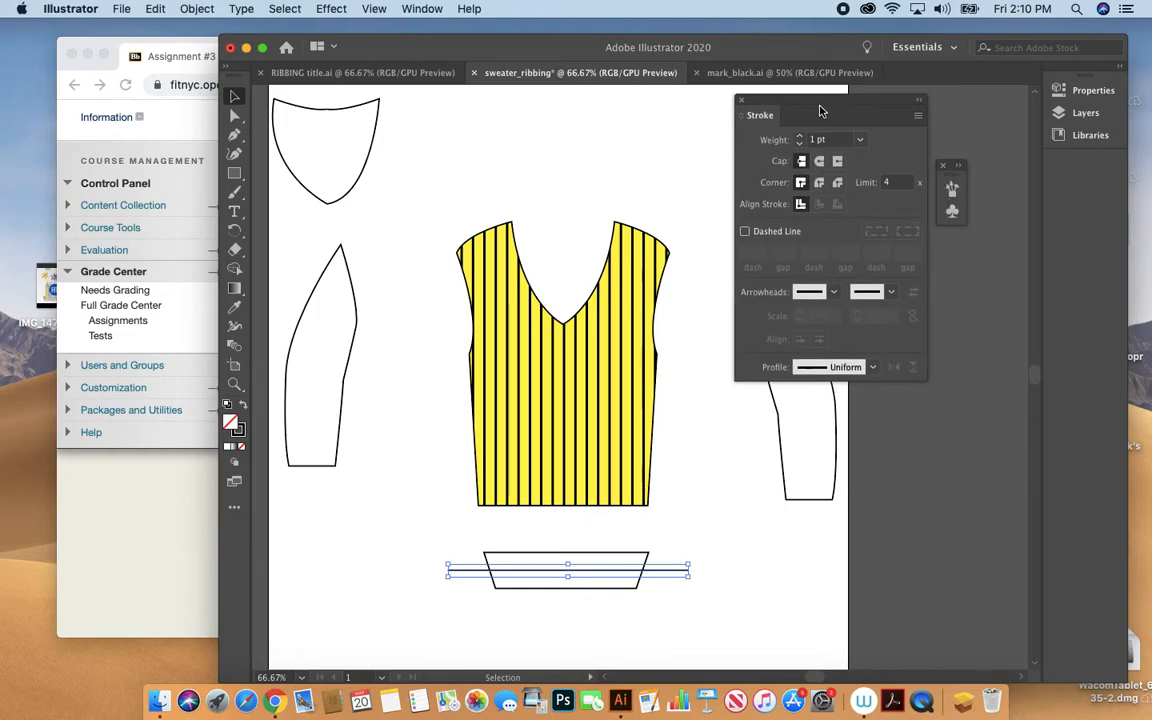
{"action": "left_click", "coordinate": [745, 232]}
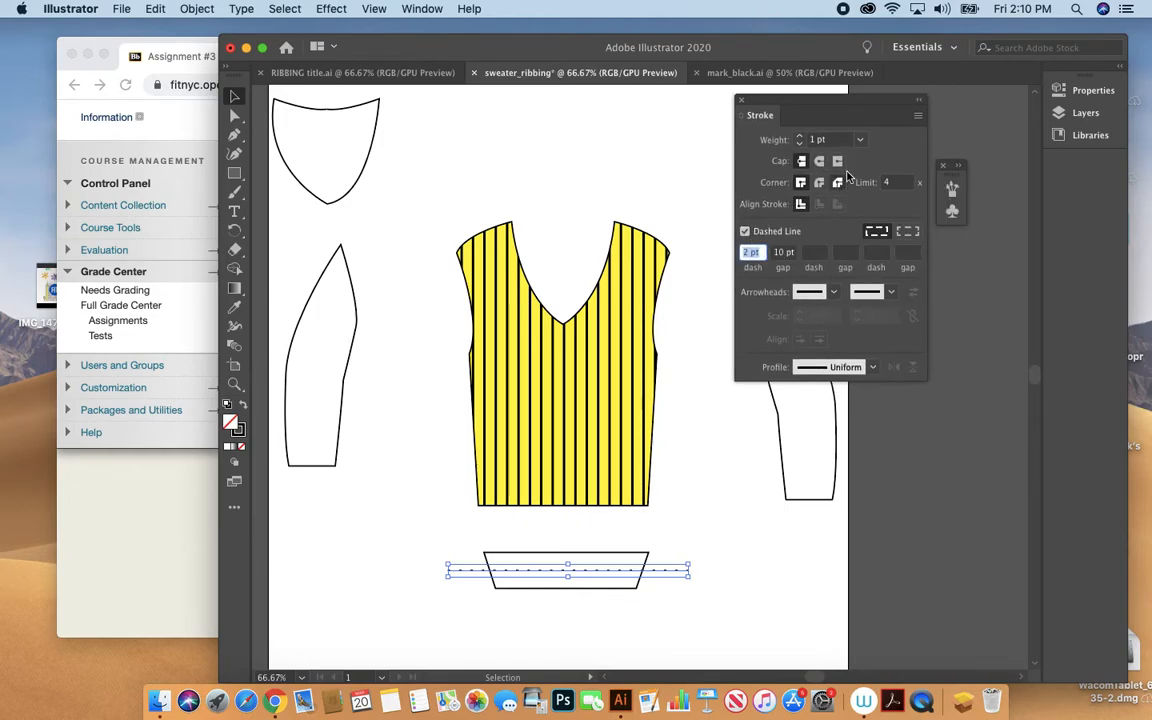
{"action": "left_click", "coordinate": [860, 141]}
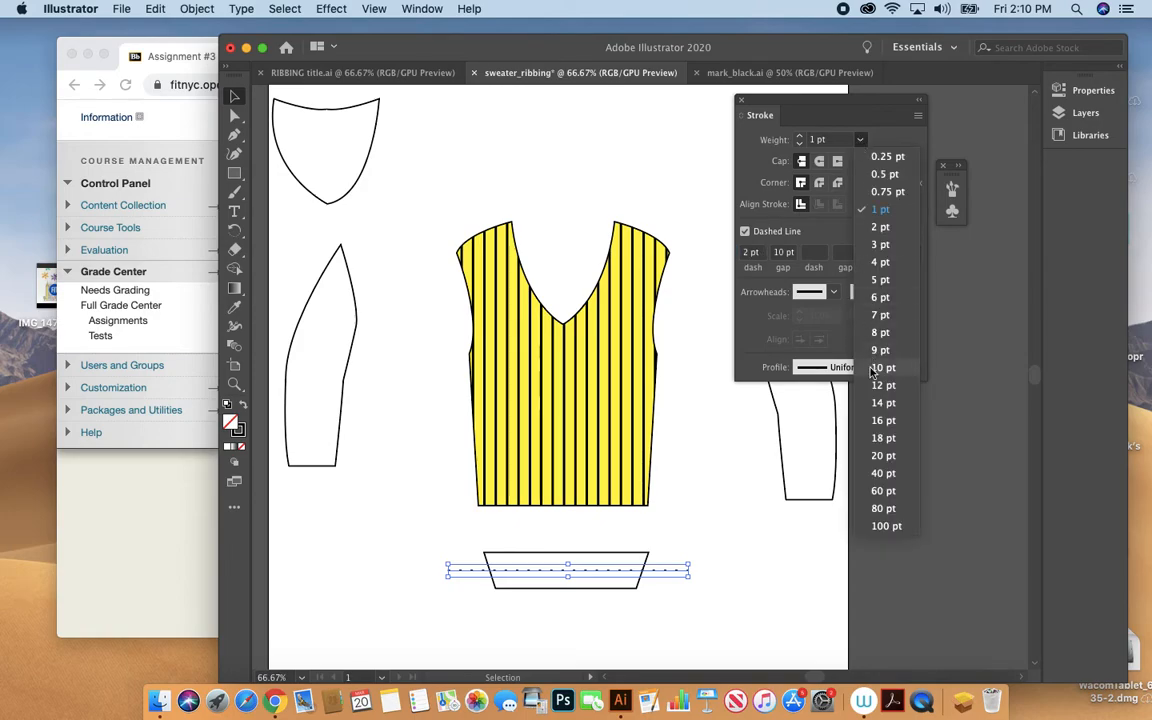
{"action": "left_click", "coordinate": [873, 494]}
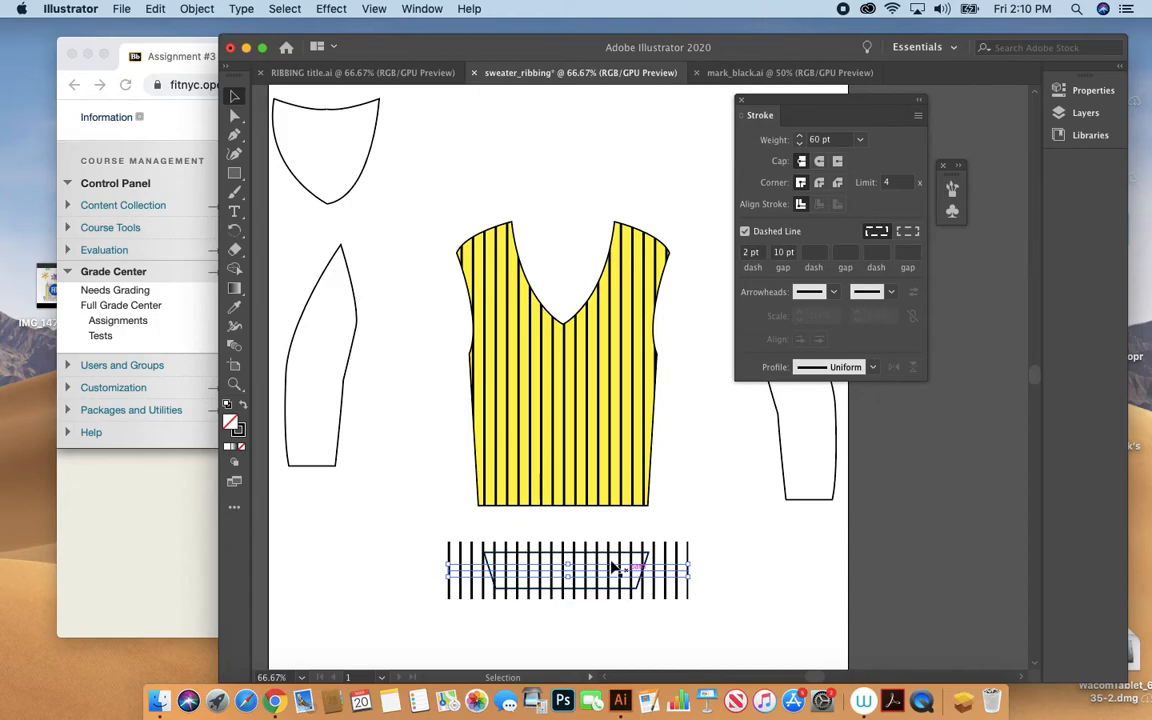
- Send the striped line to the back so it lies behind the waistband
{"action": "left_click", "coordinate": [197, 9]}
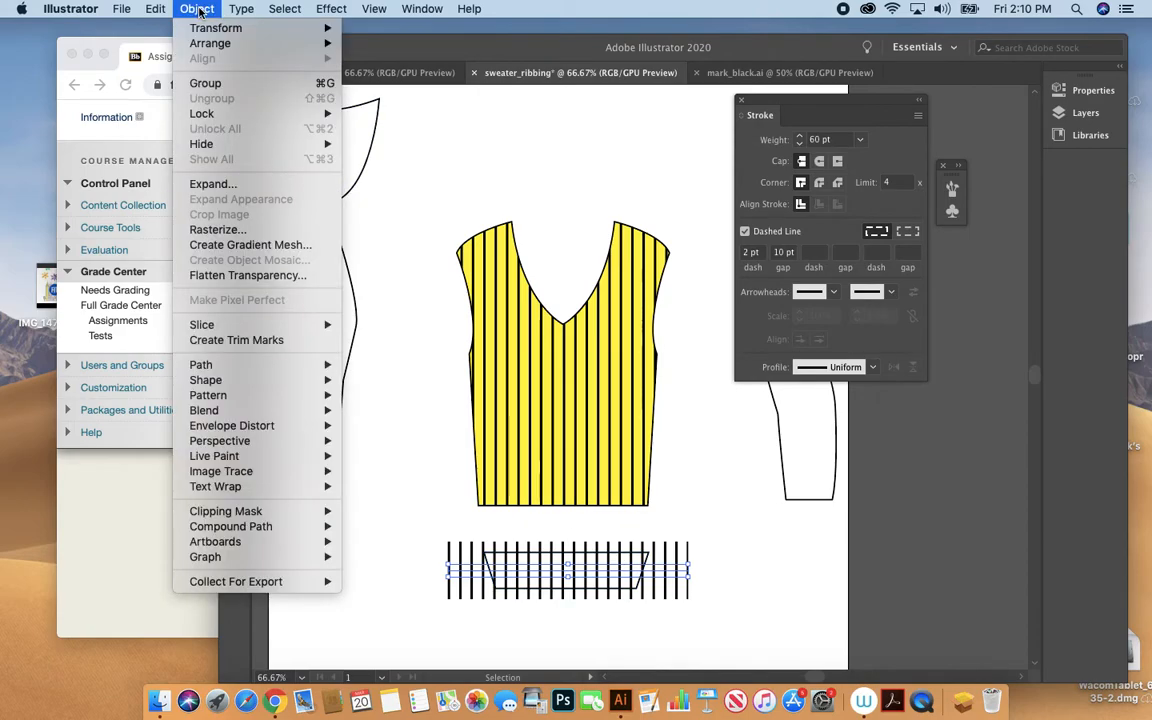
{"action": "mouse_move", "coordinate": [318, 44]}
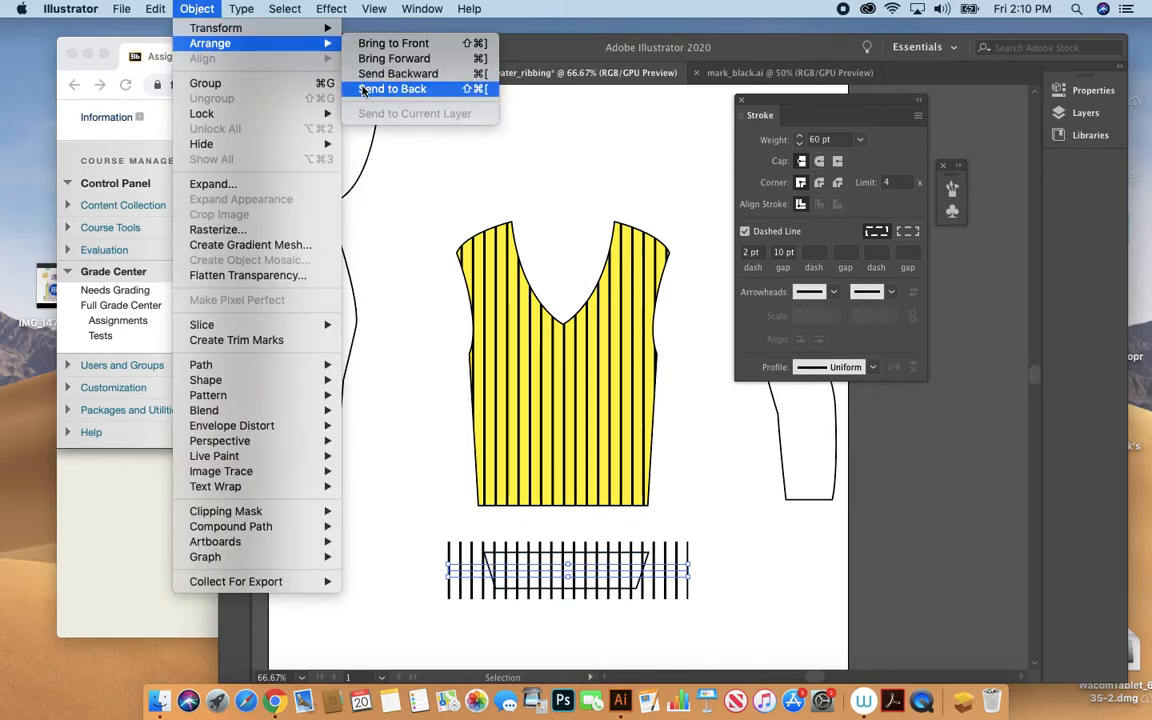
{"action": "left_click", "coordinate": [363, 90]}
{"action": "left_click", "coordinate": [421, 545]}
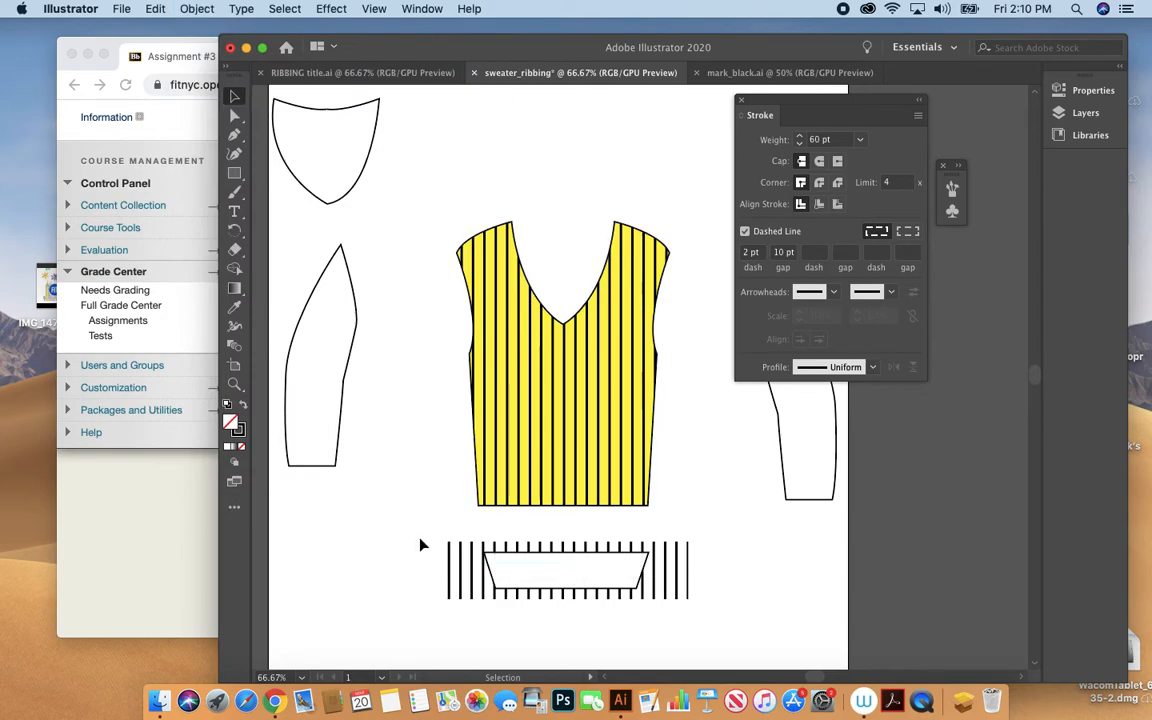
- Select the waistband together with its stripes and clip the stripes to the waistband shape with a clipping mask
{"action": "left_click_drag", "start_coordinate": [421, 530], "coordinate": [597, 619]}
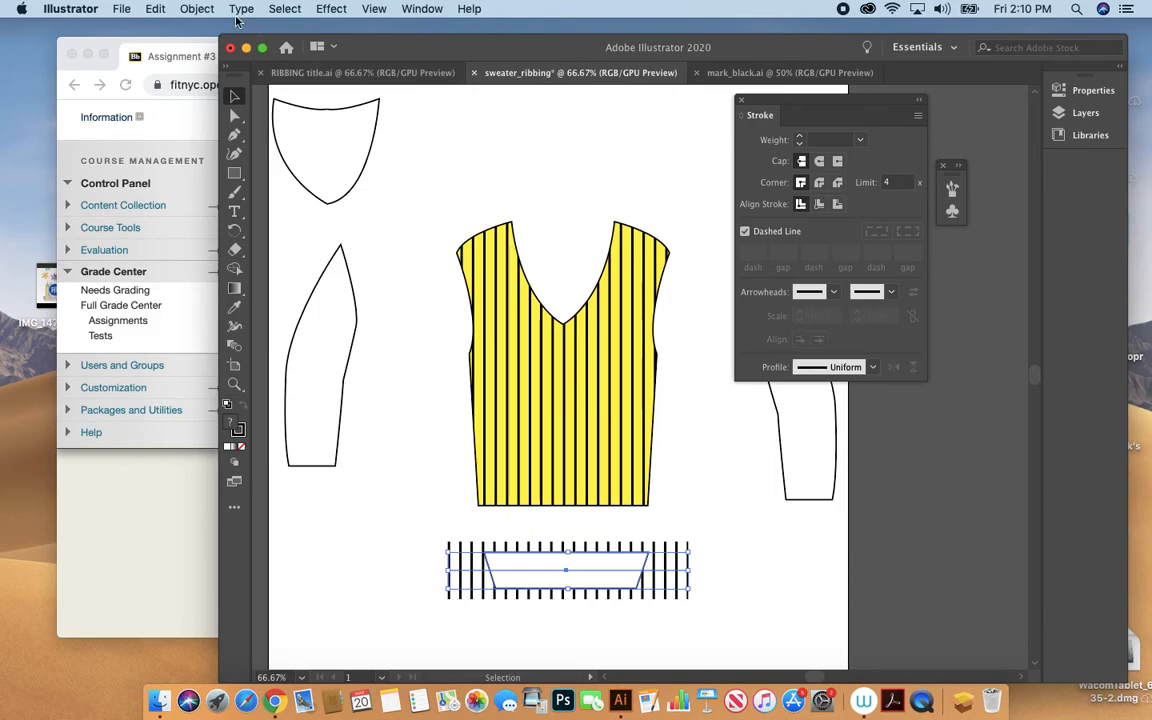
{"action": "left_click", "coordinate": [197, 9]}
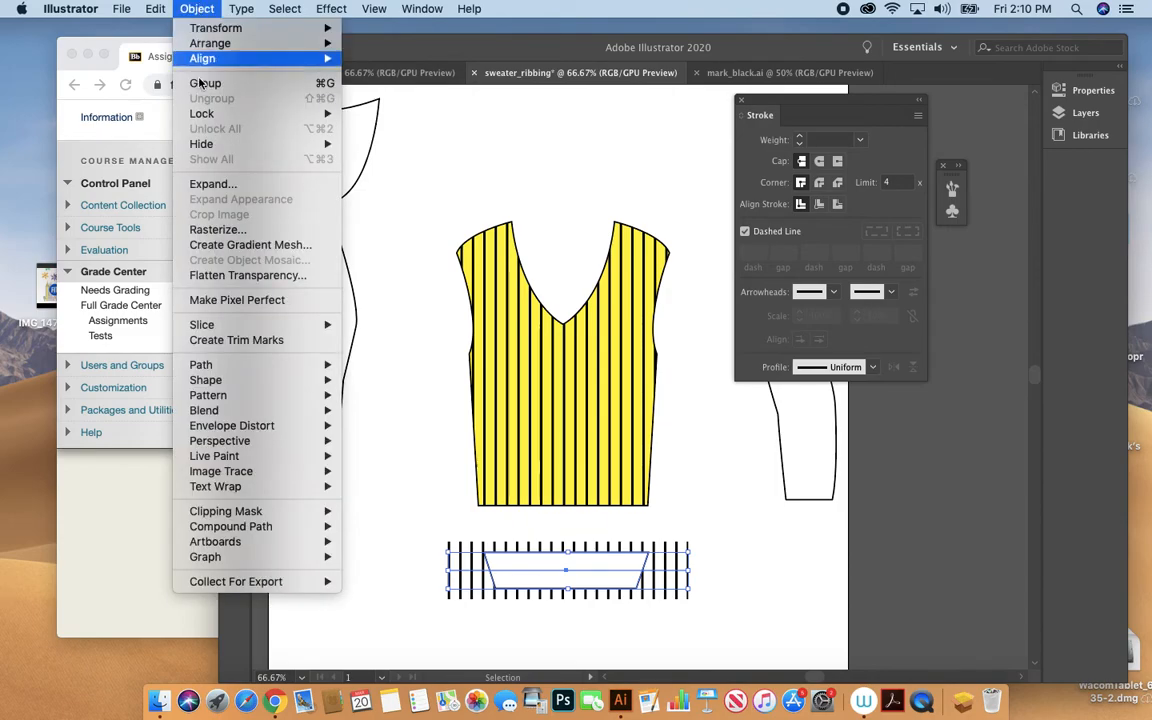
{"action": "mouse_move", "coordinate": [252, 470]}
{"action": "mouse_move", "coordinate": [255, 514]}
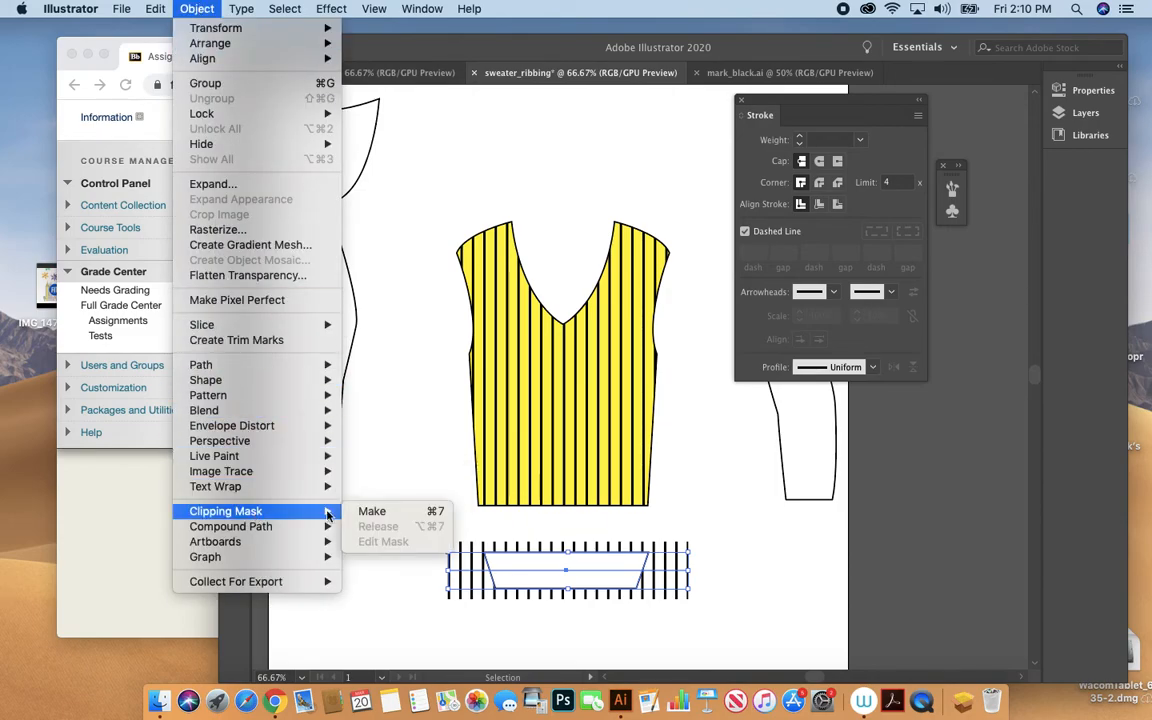
{"action": "left_click", "coordinate": [378, 511]}
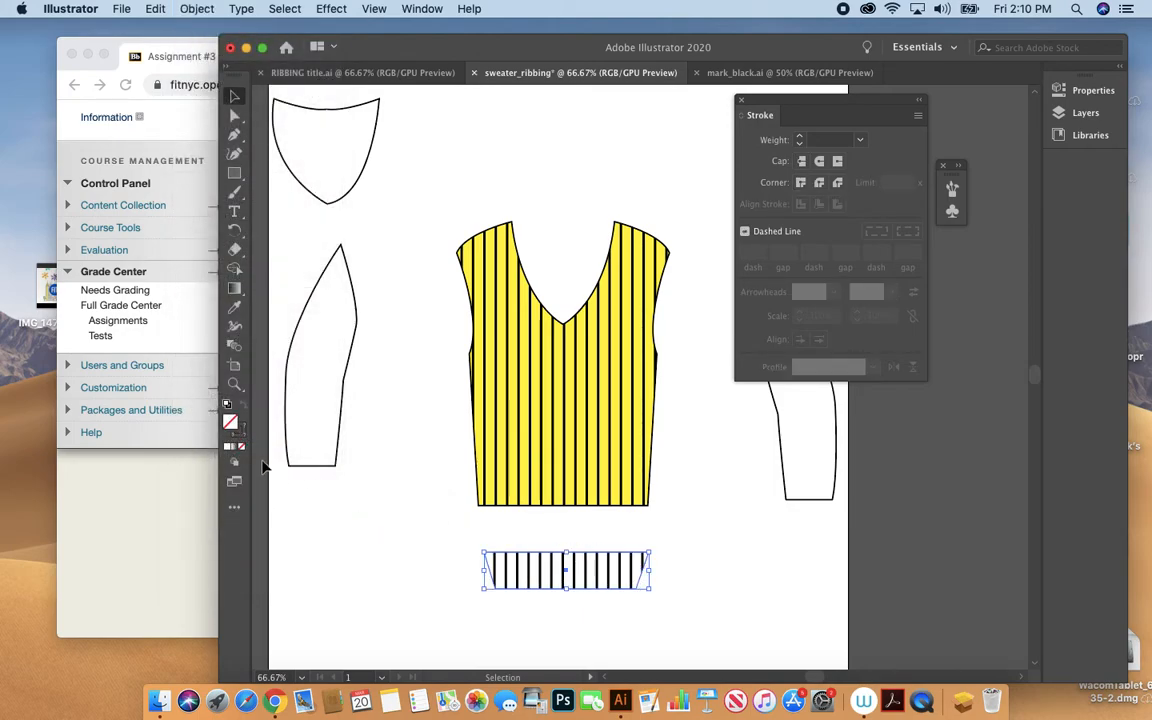
- Give the masked waistband a black stroke and a yellow swatch fill
{"action": "left_click", "coordinate": [241, 433]}
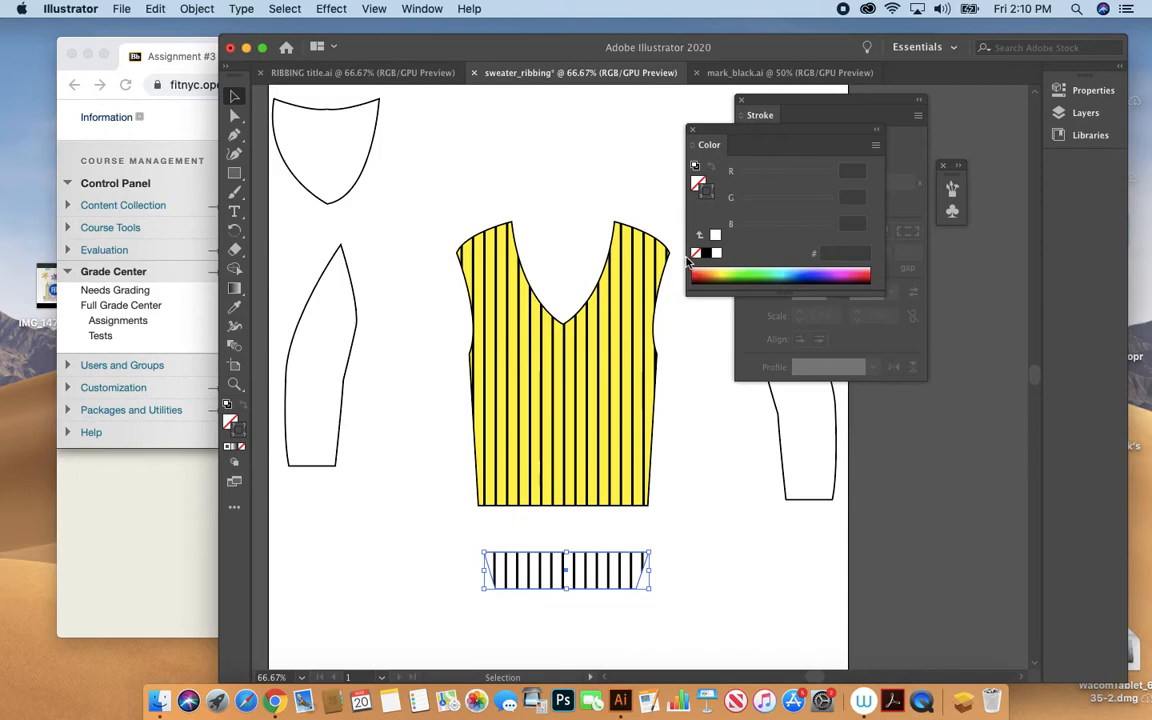
{"action": "left_click", "coordinate": [707, 254]}
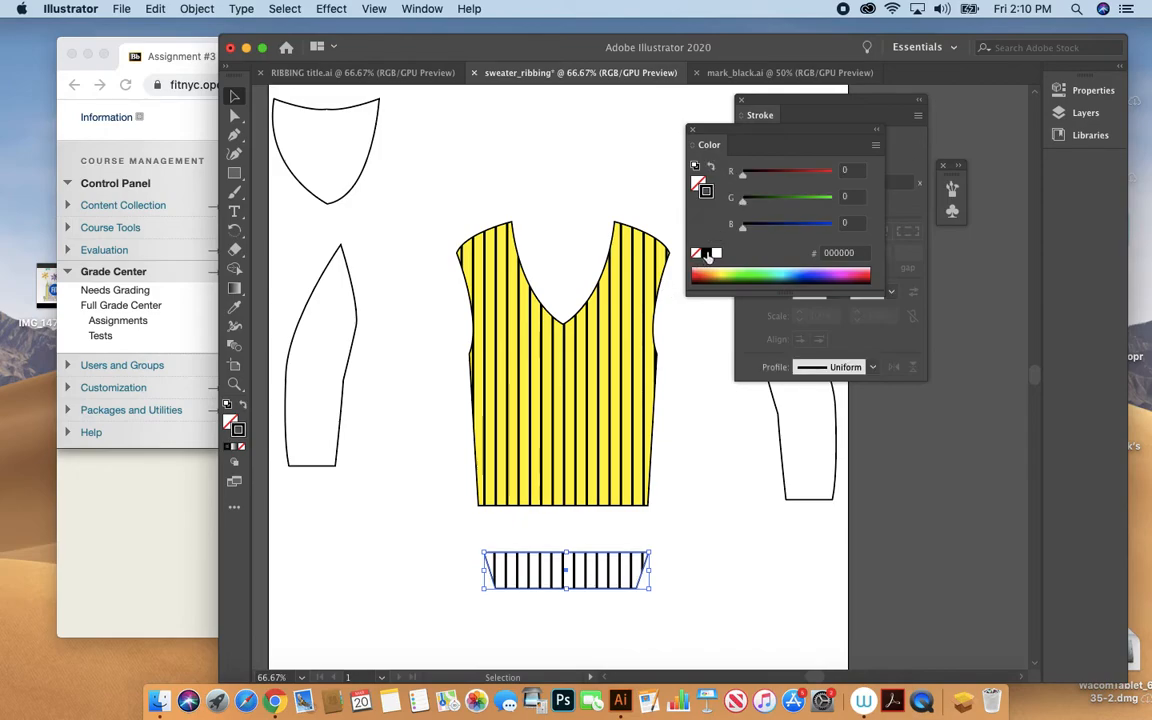
{"action": "left_click", "coordinate": [230, 421]}
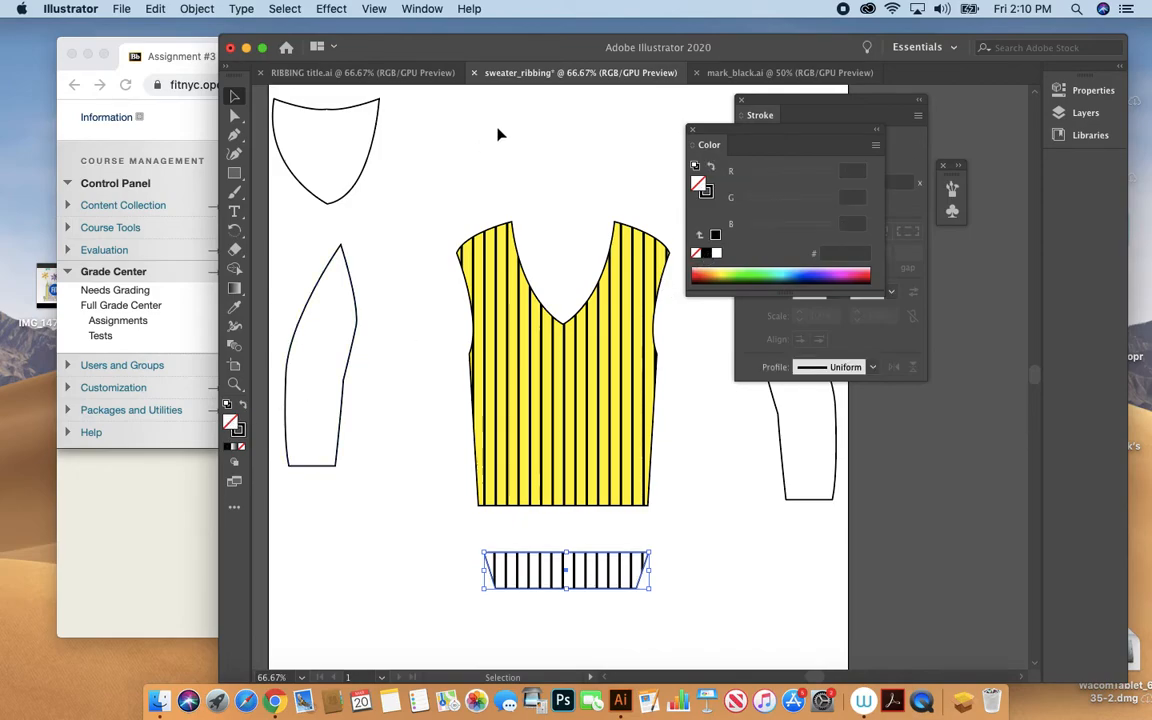
{"action": "left_click", "coordinate": [422, 8]}
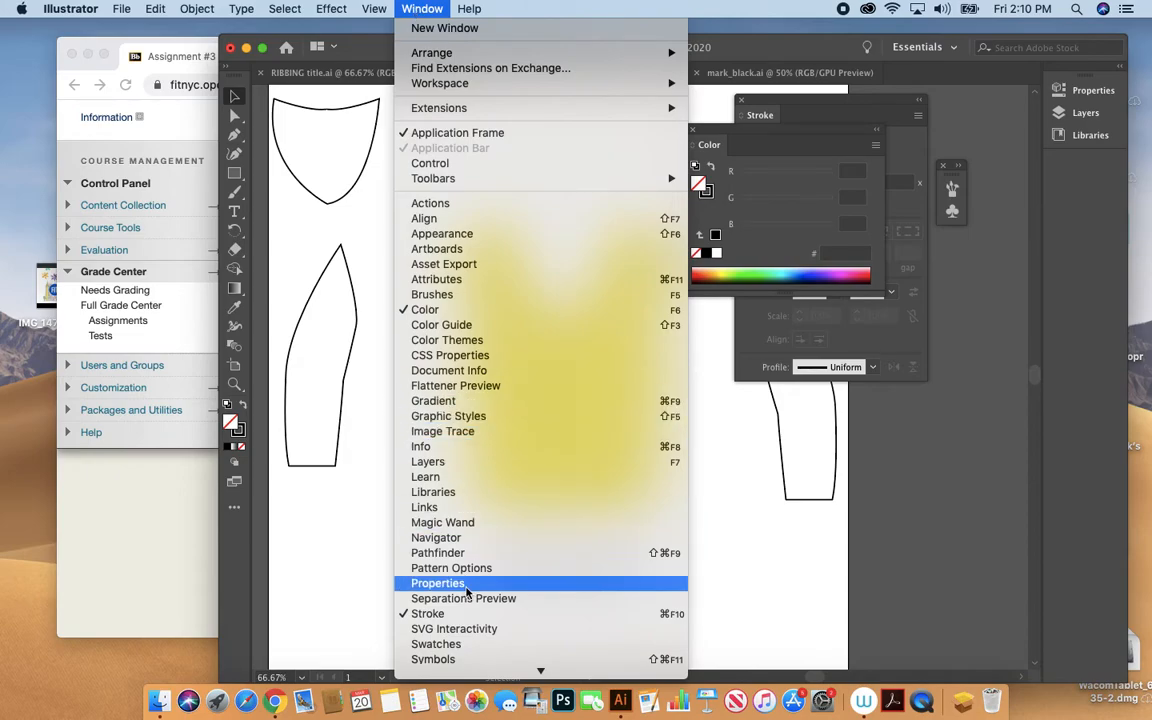
{"action": "left_click", "coordinate": [438, 644]}
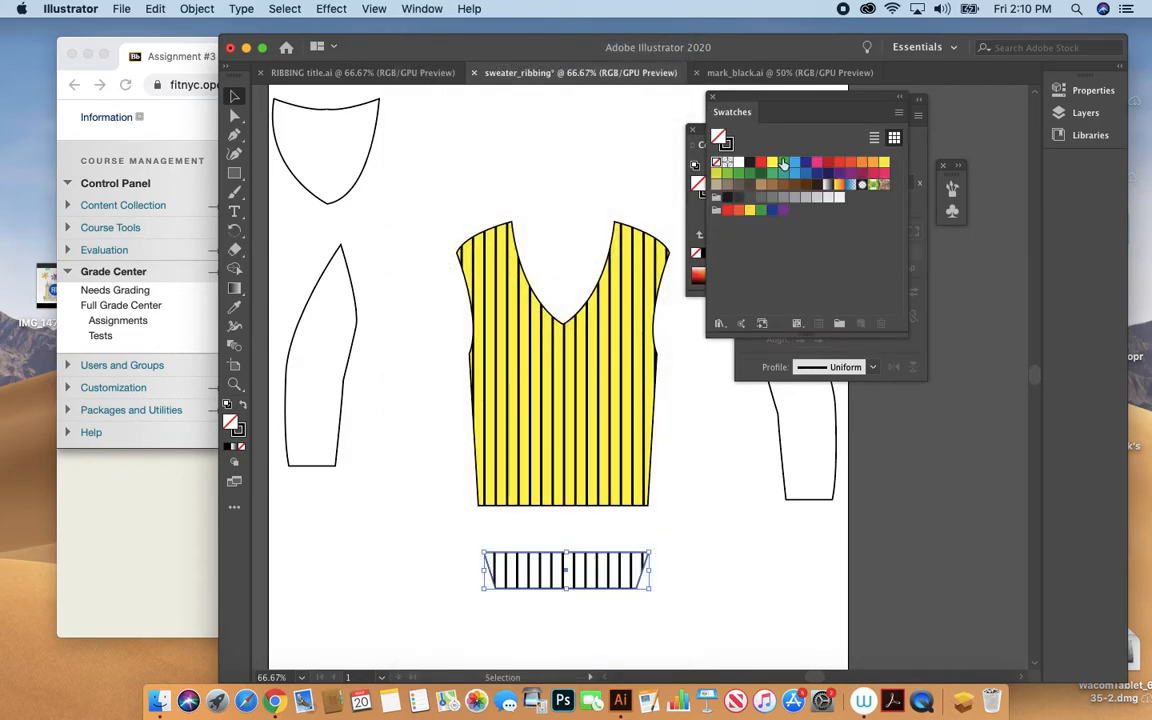
{"action": "left_click", "coordinate": [772, 162]}
- Move the ribbed waistband up against the body's hem and bring the left-hand sleeve closer to the body
{"action": "left_click_drag", "start_coordinate": [625, 571], "coordinate": [616, 531]}
{"action": "left_click", "coordinate": [636, 604]}
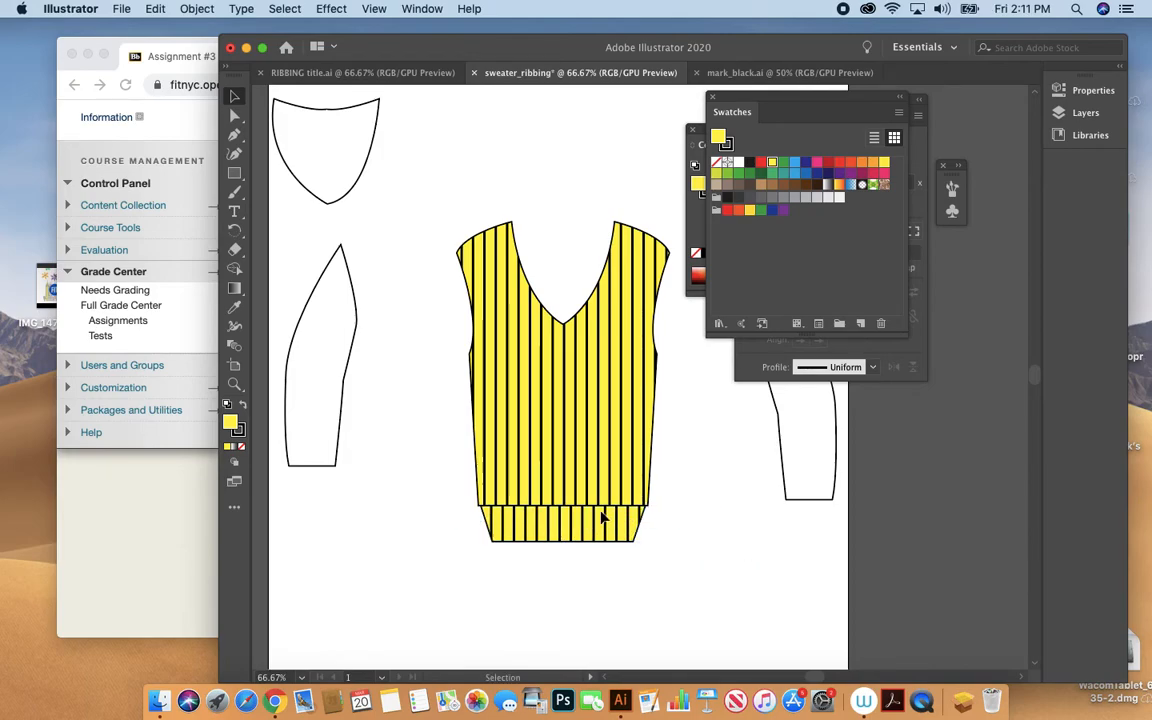
{"action": "left_click_drag", "start_coordinate": [339, 369], "coordinate": [388, 404]}
{"action": "left_click", "coordinate": [306, 321]}
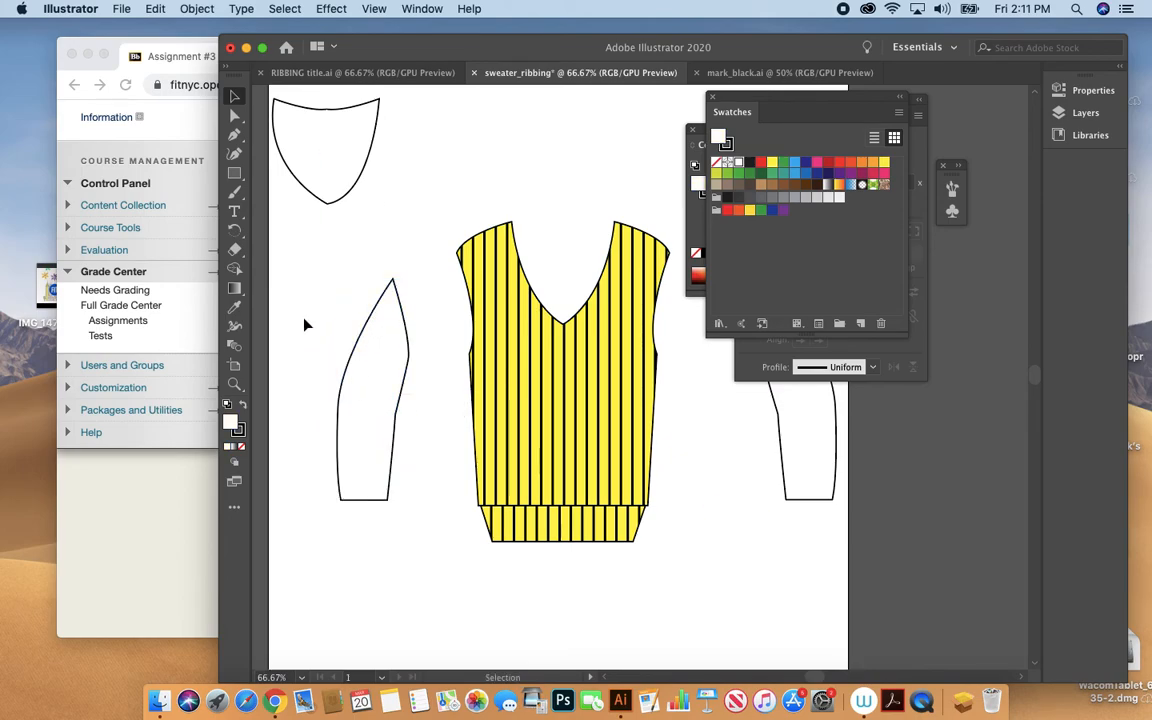
- Draw an unfilled diagonal line with the Pen tool across the left-hand sleeve, sloping down toward the body and extending past both sleeve edges
{"action": "left_click", "coordinate": [234, 134]}
{"action": "left_click", "coordinate": [241, 447]}
{"action": "left_click", "coordinate": [301, 382]}
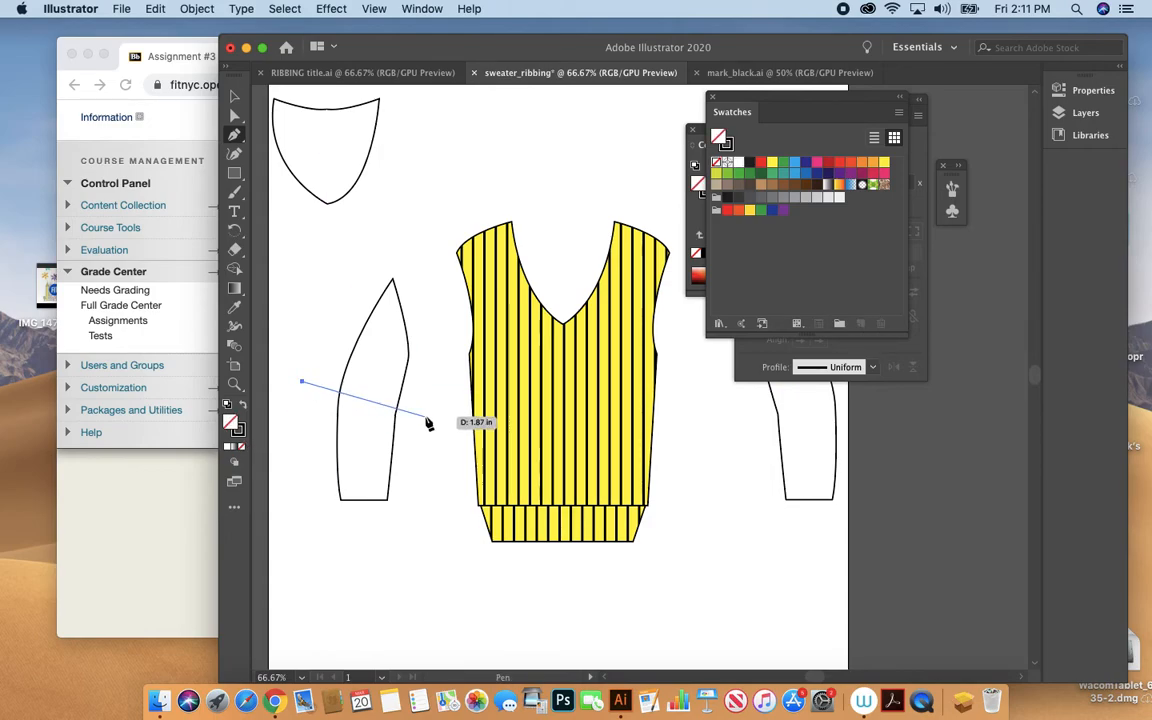
{"action": "left_click", "coordinate": [425, 416]}
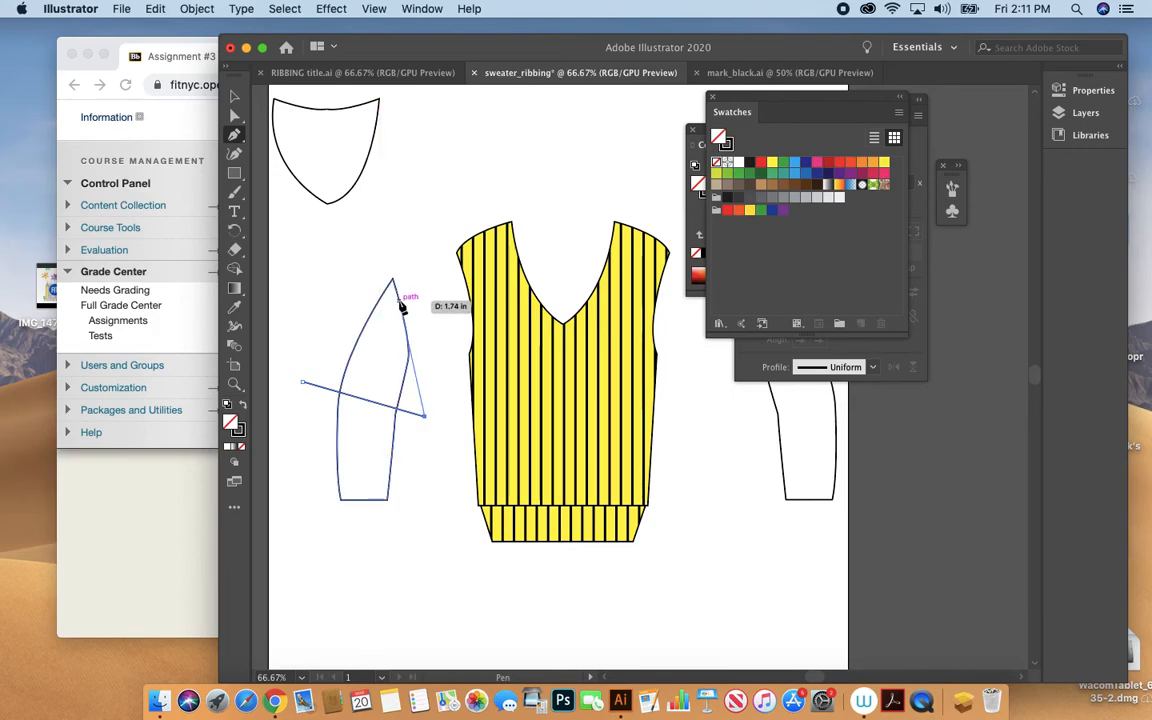
{"action": "key", "text": "v"}
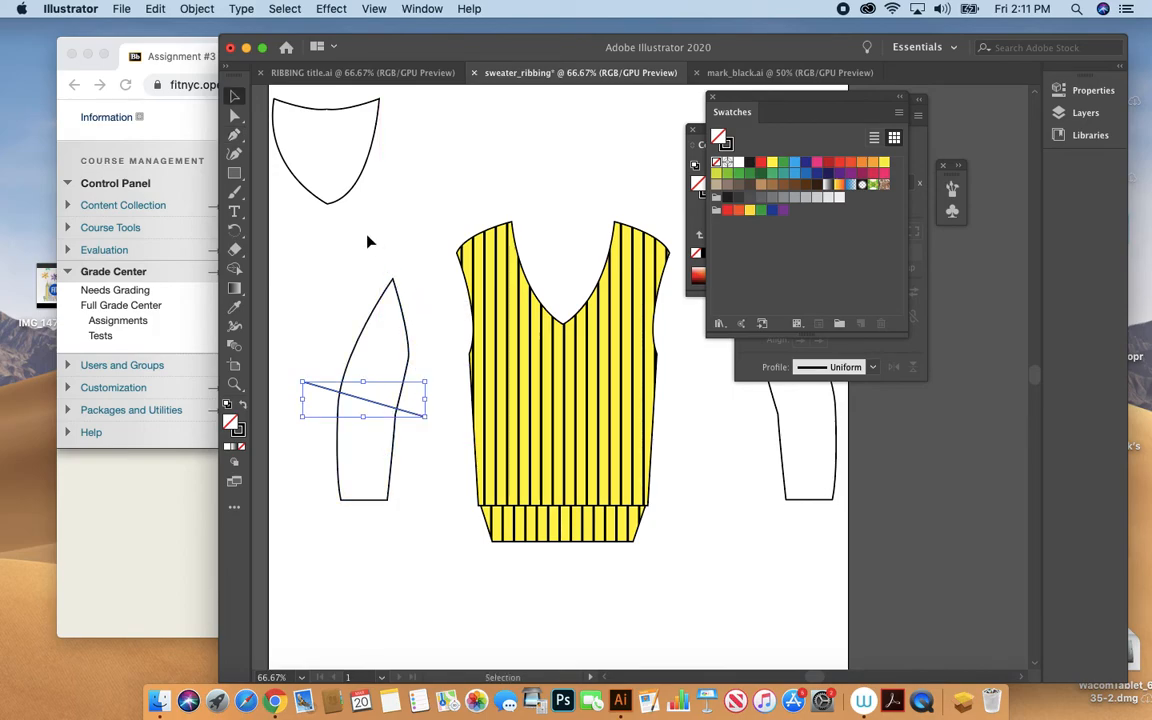
- Uncover the stroke settings and turn the diagonal sleeve line into a 100 pt dashed stroke with 2 pt dashes and 10 pt gaps
{"action": "mouse_move", "coordinate": [784, 106]}
{"action": "left_mouse_down"}
{"action": "mouse_move", "coordinate": [934, 341]}
{"action": "mouse_move", "coordinate": [947, 397]}
{"action": "left_mouse_up"}
{"action": "left_click", "coordinate": [691, 129]}
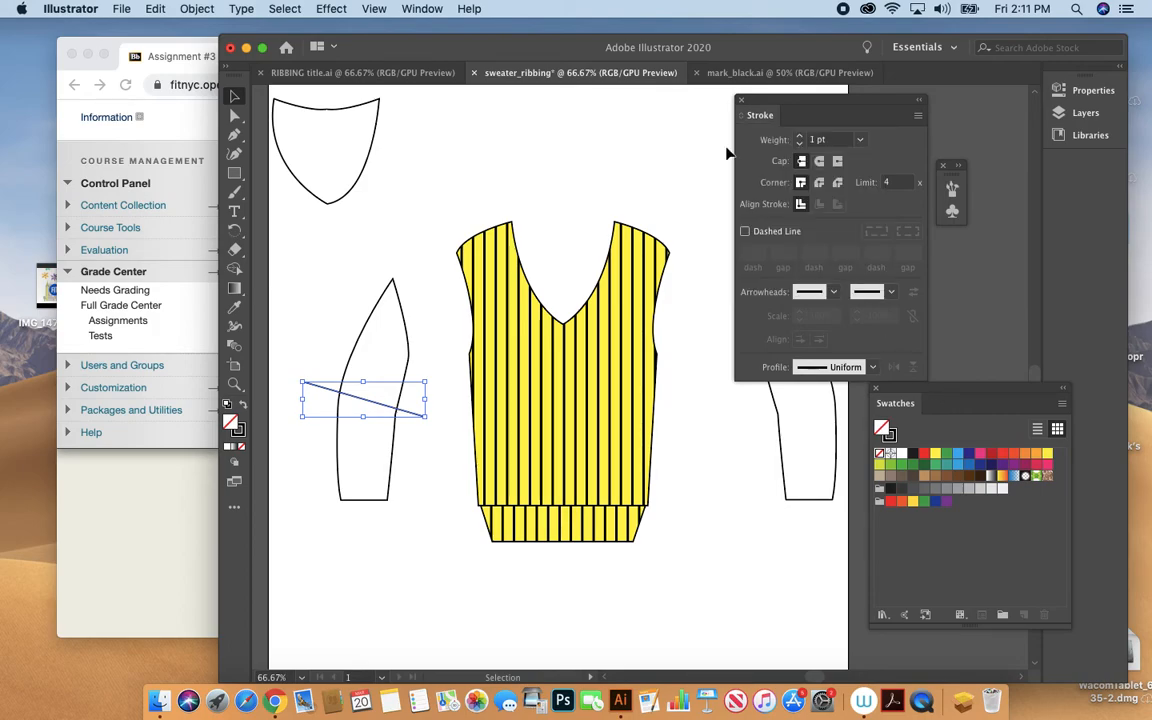
{"action": "left_click", "coordinate": [746, 232]}
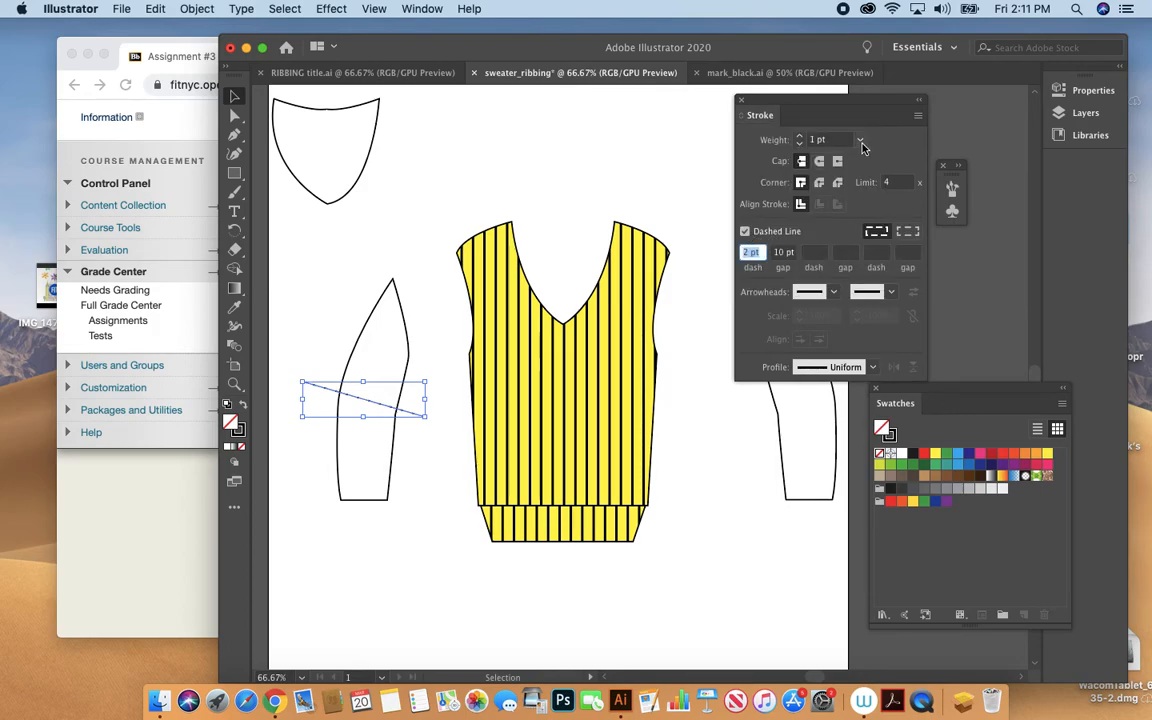
{"action": "left_click", "coordinate": [860, 140]}
{"action": "left_click", "coordinate": [887, 531]}
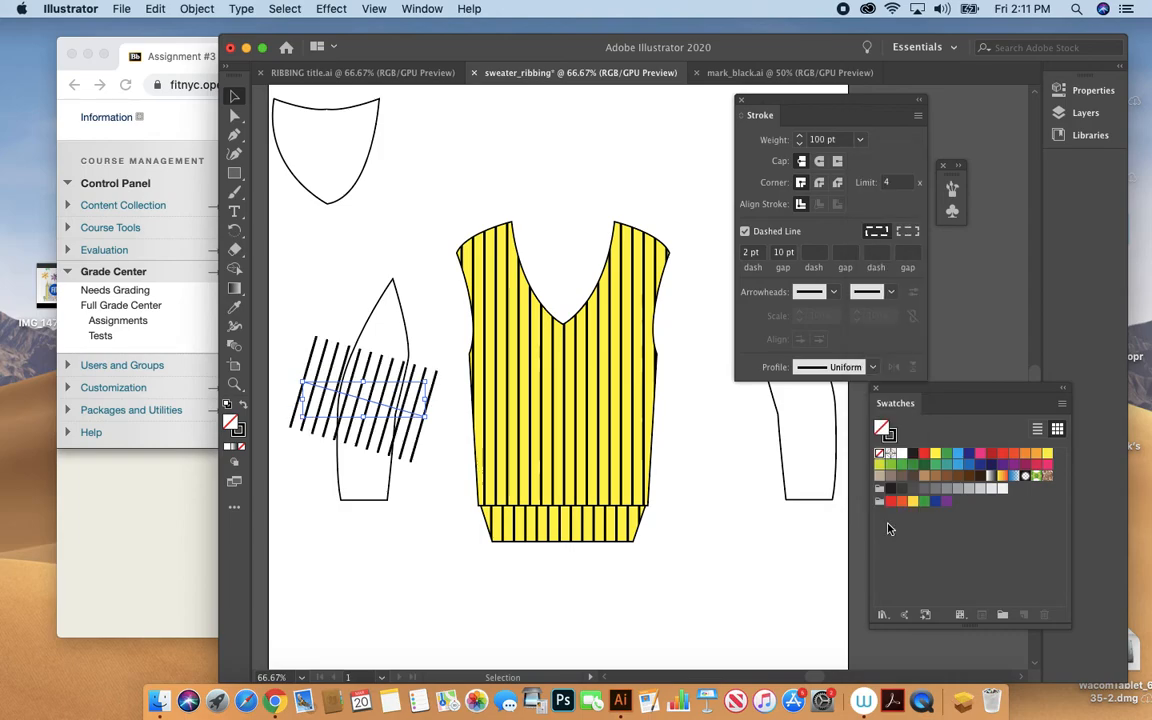
- Set the dashed line's stroke weight to 300 pt to make the stripes longer than the sleeve
{"action": "left_click", "coordinate": [825, 140]}
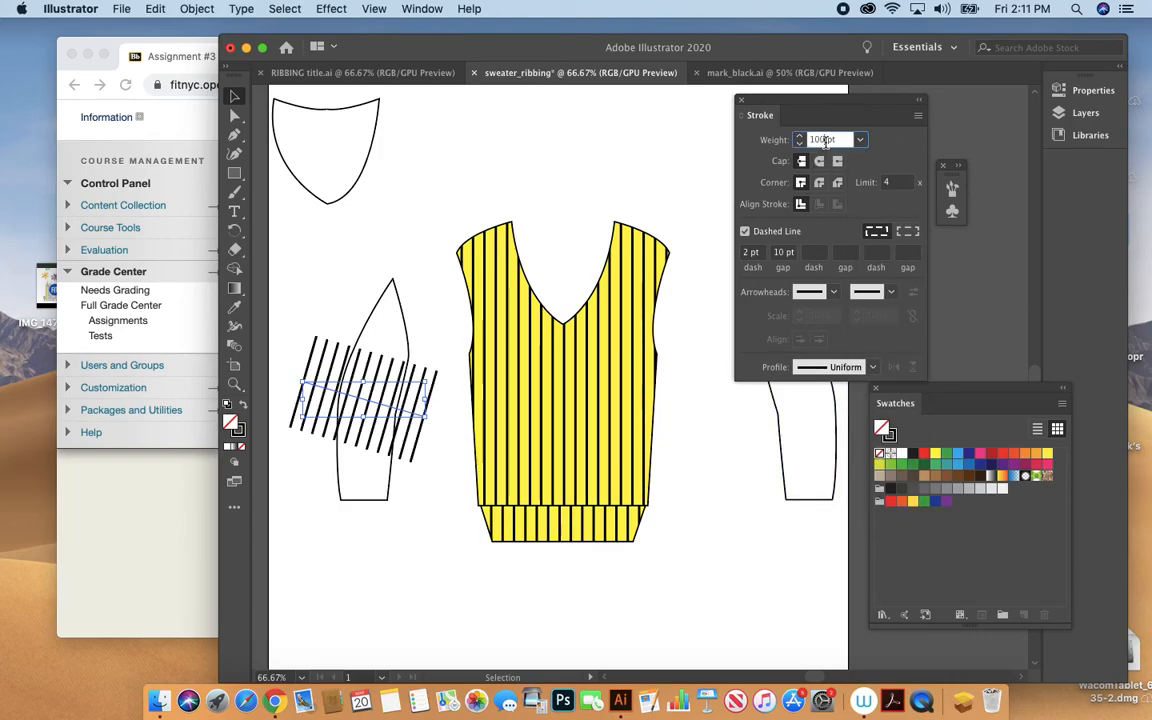
{"action": "key", "text": "BackSpace"}
{"action": "key", "text": "BackSpace"}
{"action": "key", "text": "BackSpace"}
{"action": "type", "text": "300"}
{"action": "key", "text": "Return"}
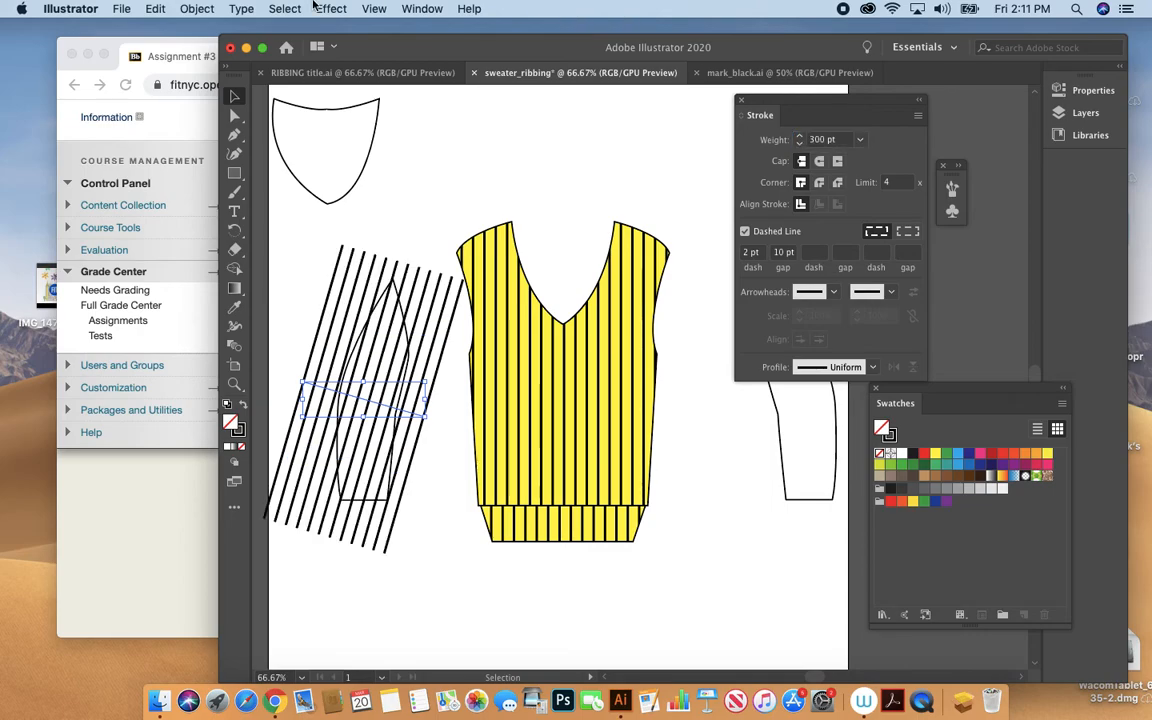
- Send the diagonal stripes to the back, behind the sleeve outline, and deselect them
{"action": "left_click", "coordinate": [190, 10]}
{"action": "mouse_move", "coordinate": [178, 45]}
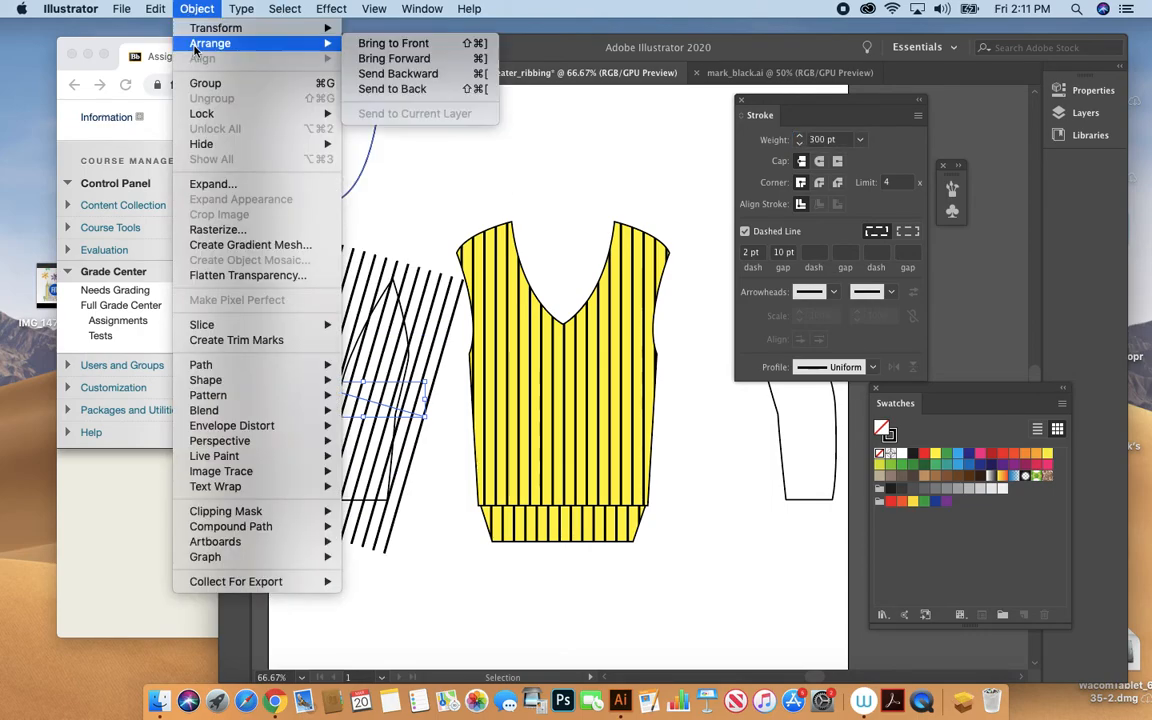
{"action": "left_click", "coordinate": [379, 90]}
{"action": "left_click", "coordinate": [302, 300]}
- Select the left-hand sleeve together with its stripes and clip the stripes to the sleeve shape with a clipping mask
{"action": "left_click_drag", "start_coordinate": [303, 282], "coordinate": [399, 426]}
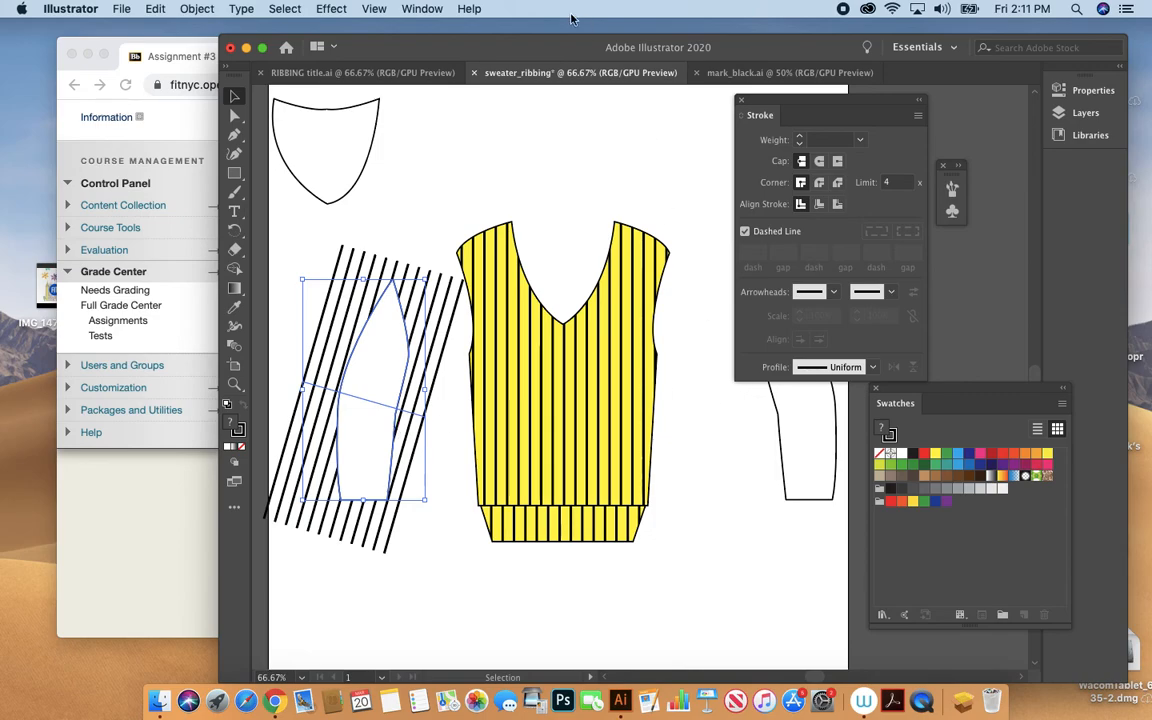
{"action": "left_click", "coordinate": [197, 9]}
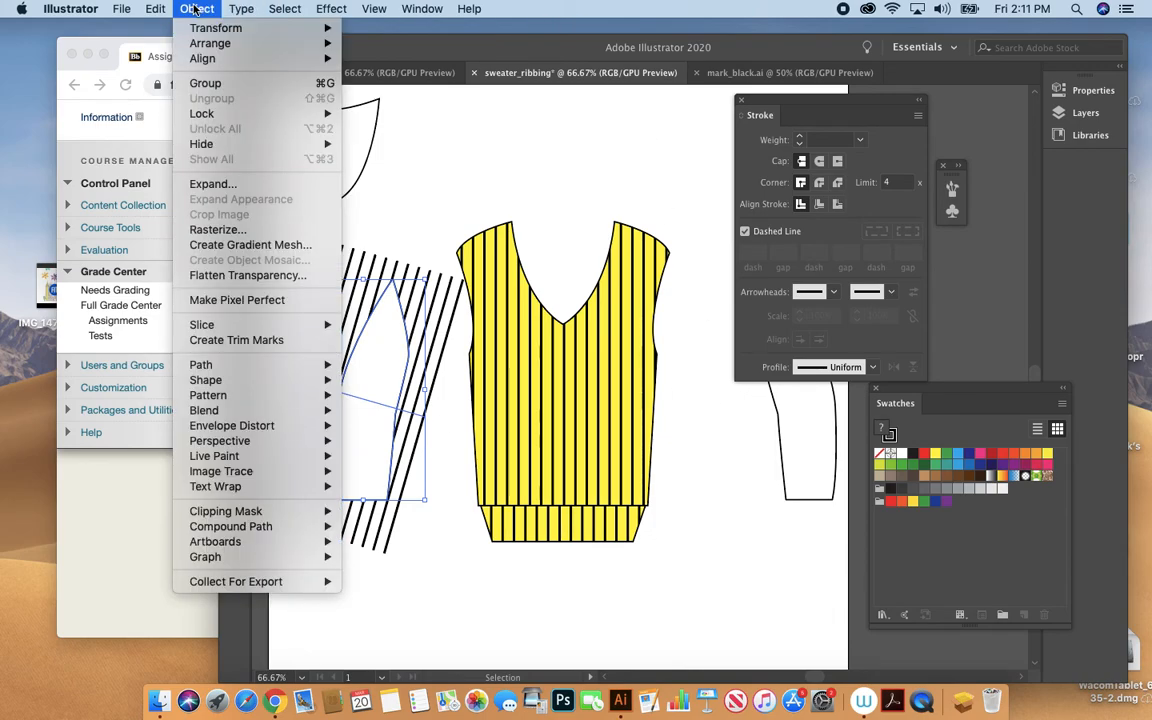
{"action": "mouse_move", "coordinate": [300, 511]}
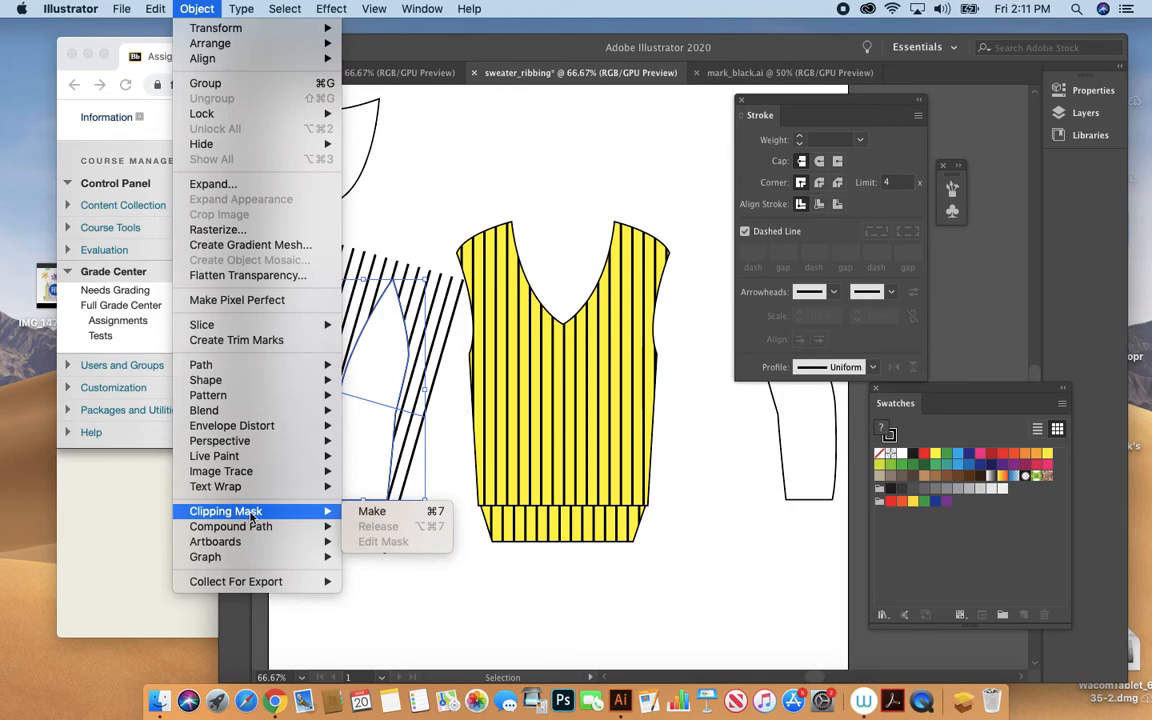
{"action": "left_click", "coordinate": [369, 511]}
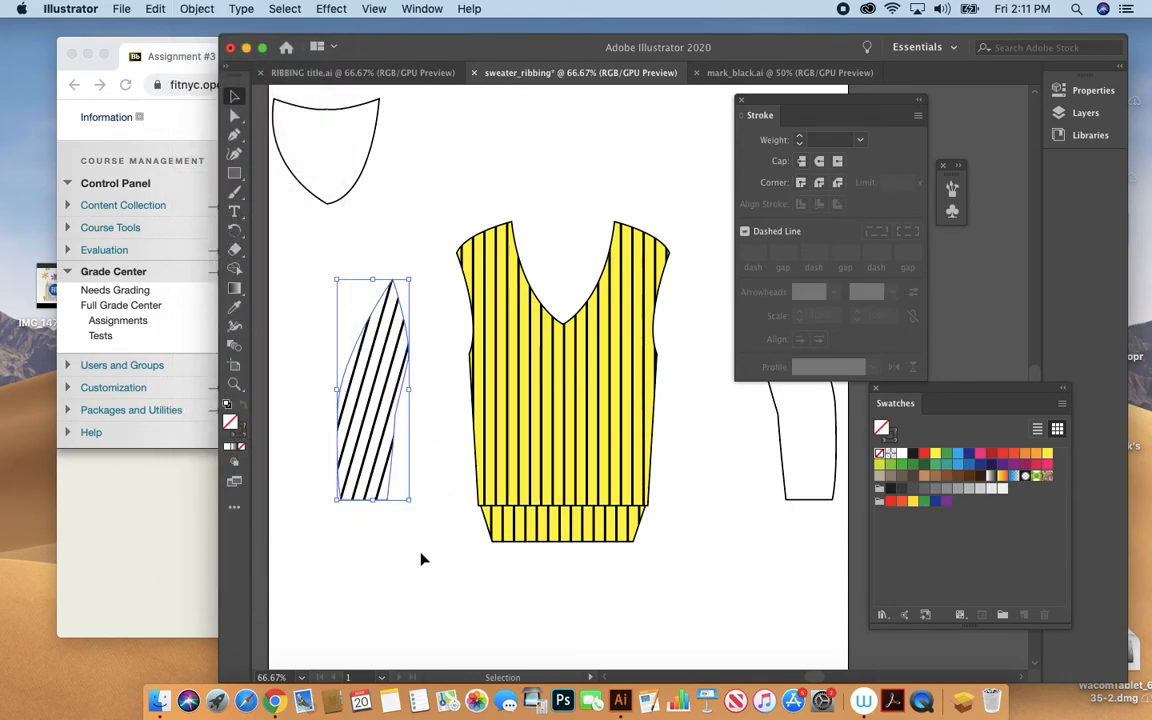
- Give the masked sleeve a black stroke and the yellow FFF200 swatch as its fill
{"action": "left_click", "coordinate": [242, 429]}
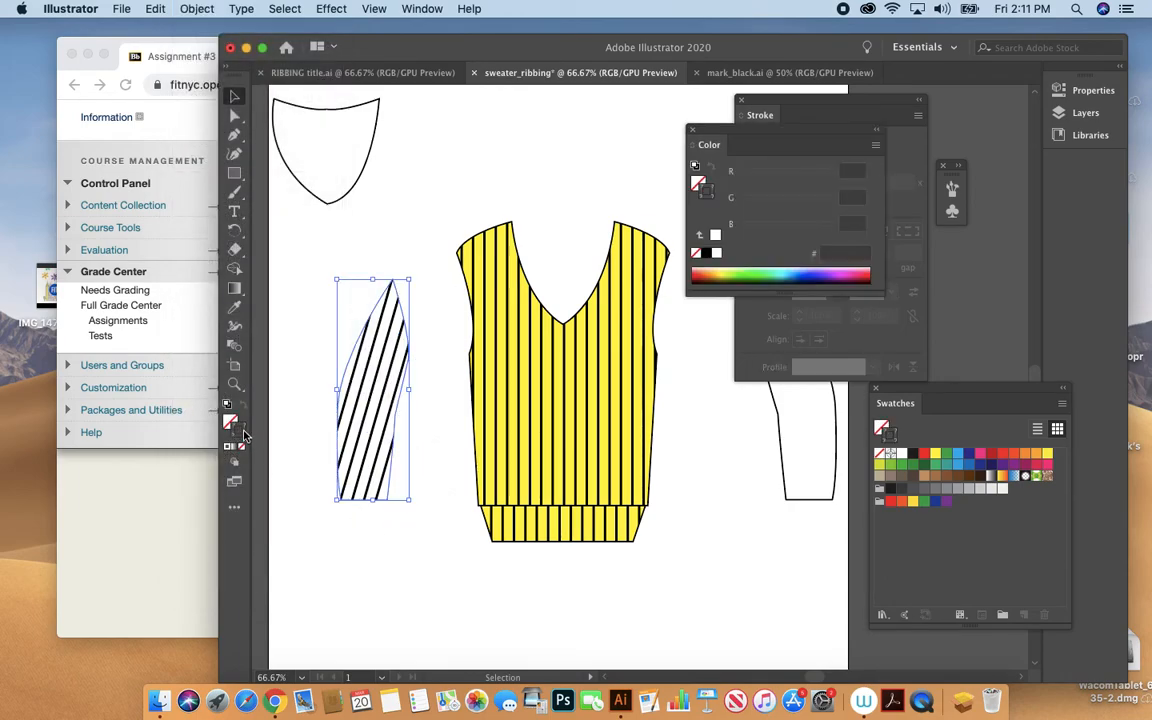
{"action": "left_click", "coordinate": [706, 253]}
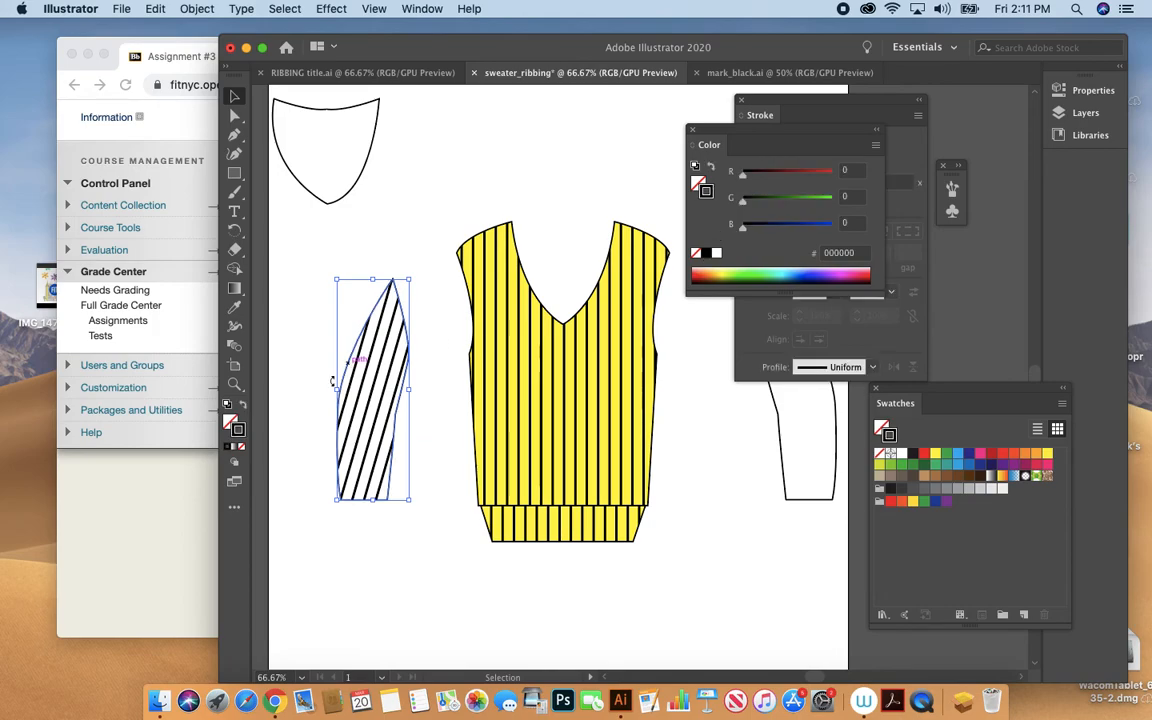
{"action": "left_click", "coordinate": [232, 422]}
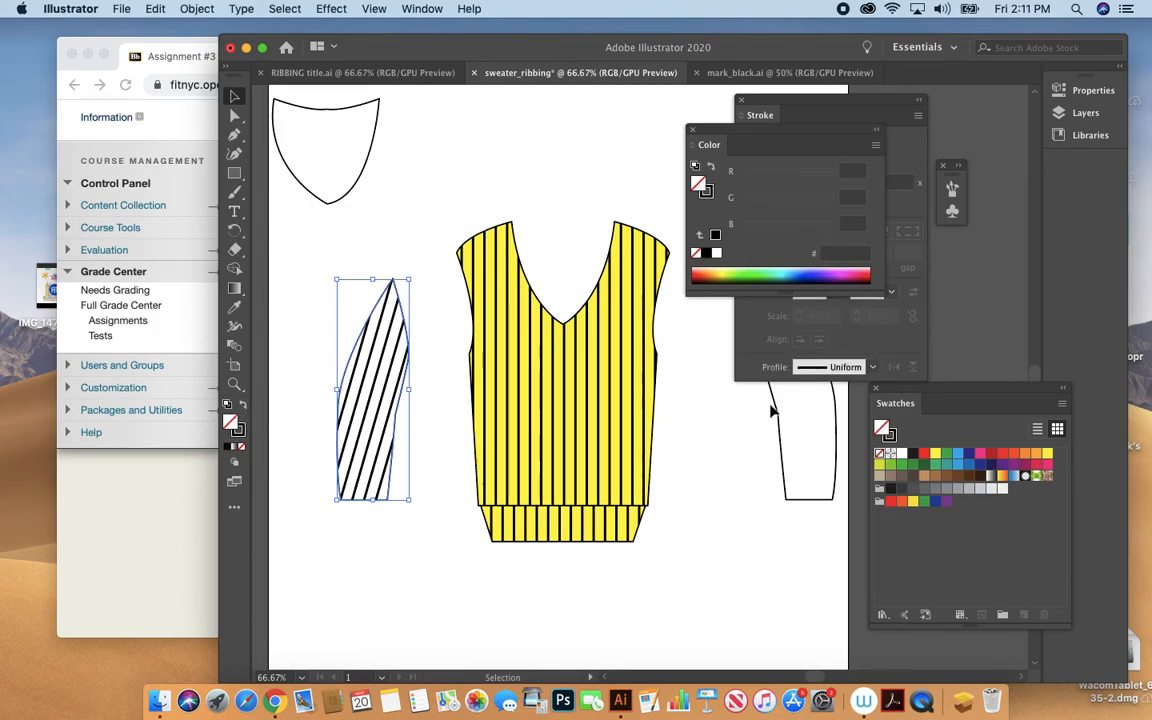
{"action": "left_click", "coordinate": [936, 456]}
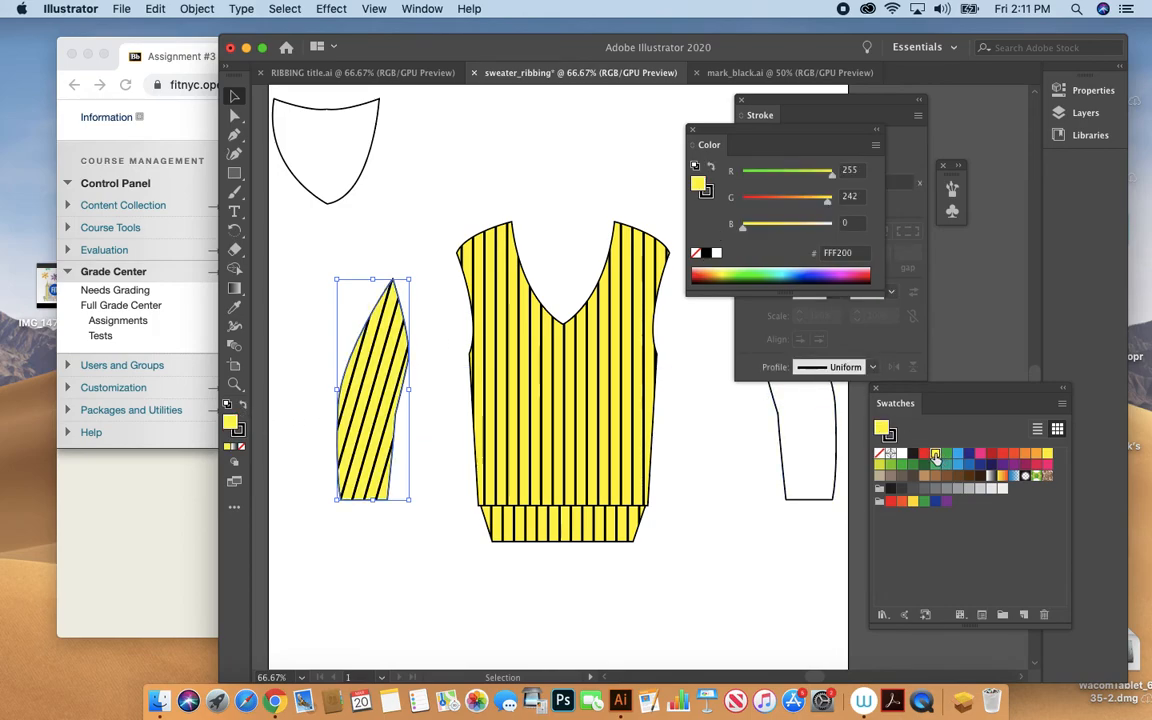
- Move the ribbed sleeve up against the body's left-hand armhole and deselect it
{"action": "left_click", "coordinate": [427, 370]}
{"action": "left_click_drag", "start_coordinate": [357, 345], "coordinate": [428, 319]}
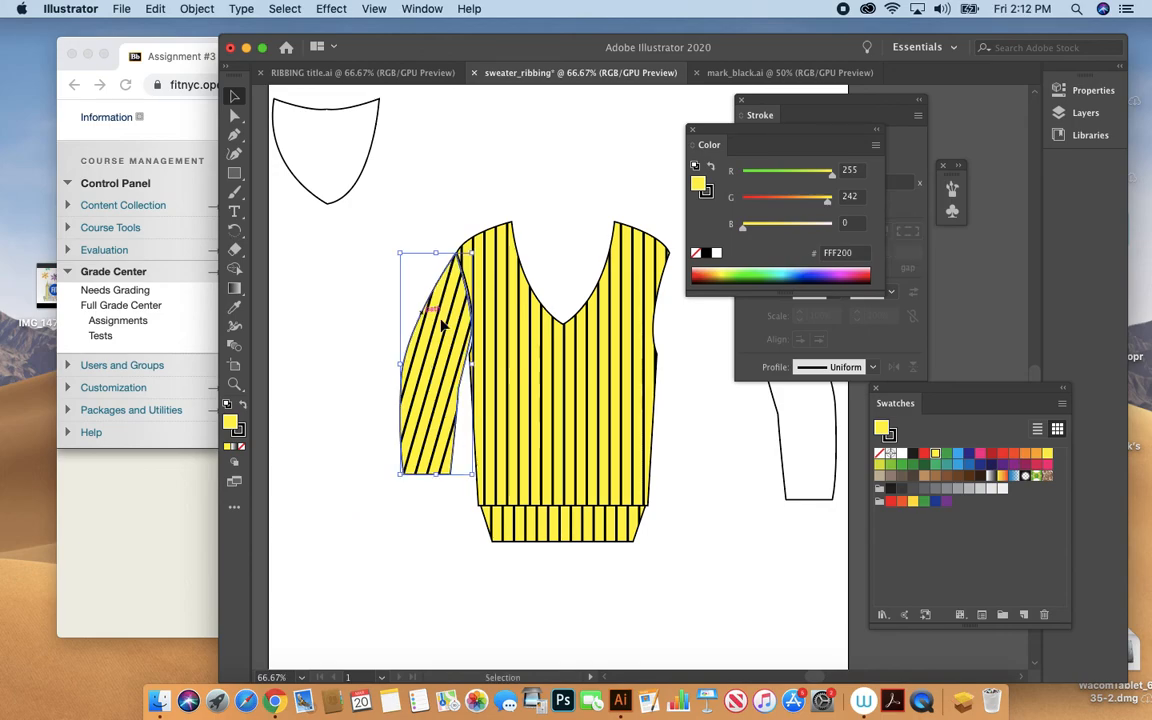
{"action": "left_click", "coordinate": [687, 425]}
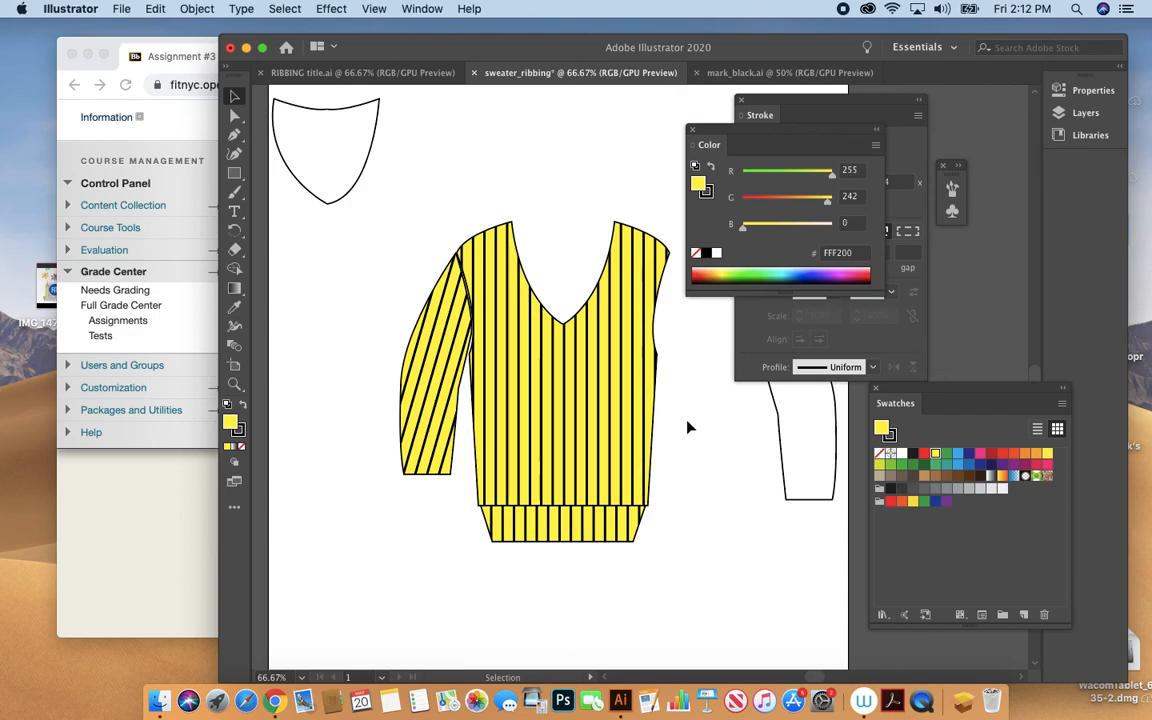
- Switch to the mark_black.ai document to view the illustration of the man with the sketchbook
{"action": "left_click", "coordinate": [770, 74]}
{"action": "left_click", "coordinate": [685, 588]}
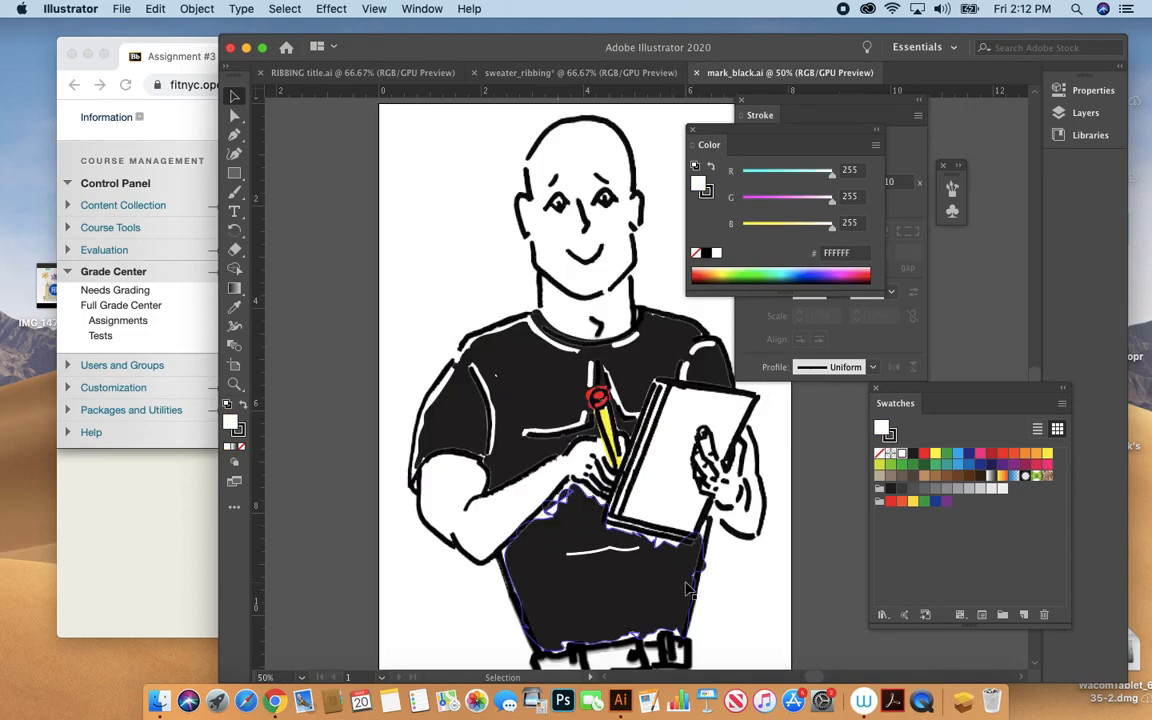
{"action": "key", "text": "super+shift+5"}
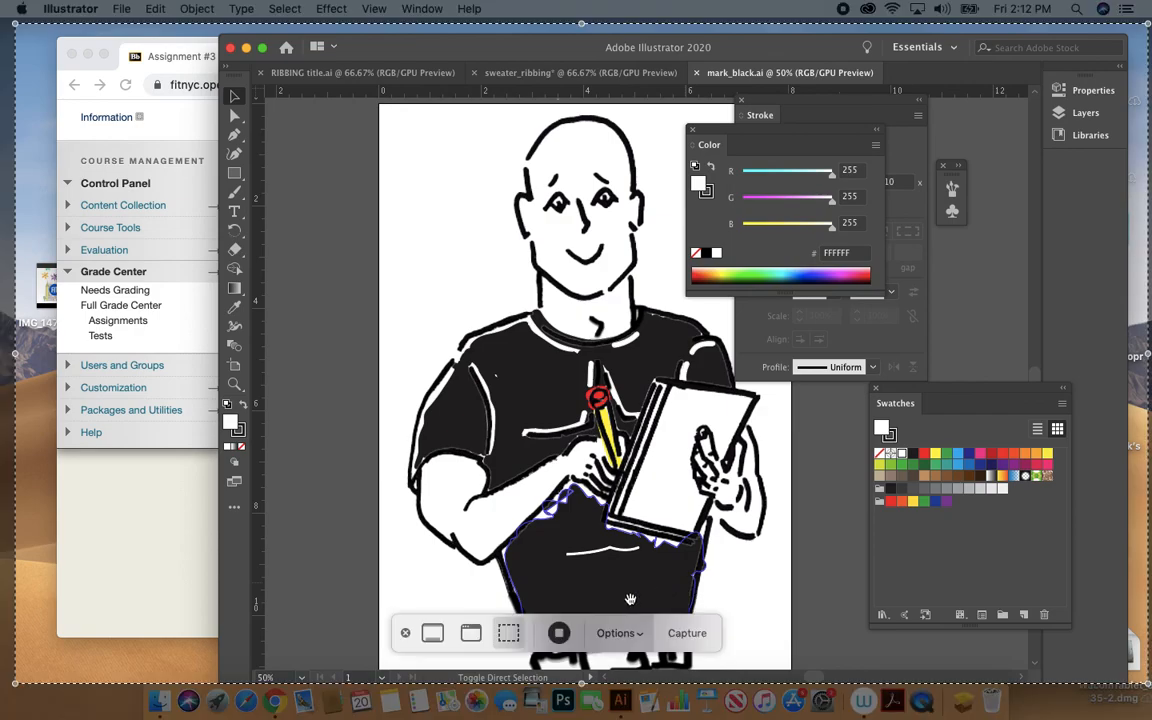